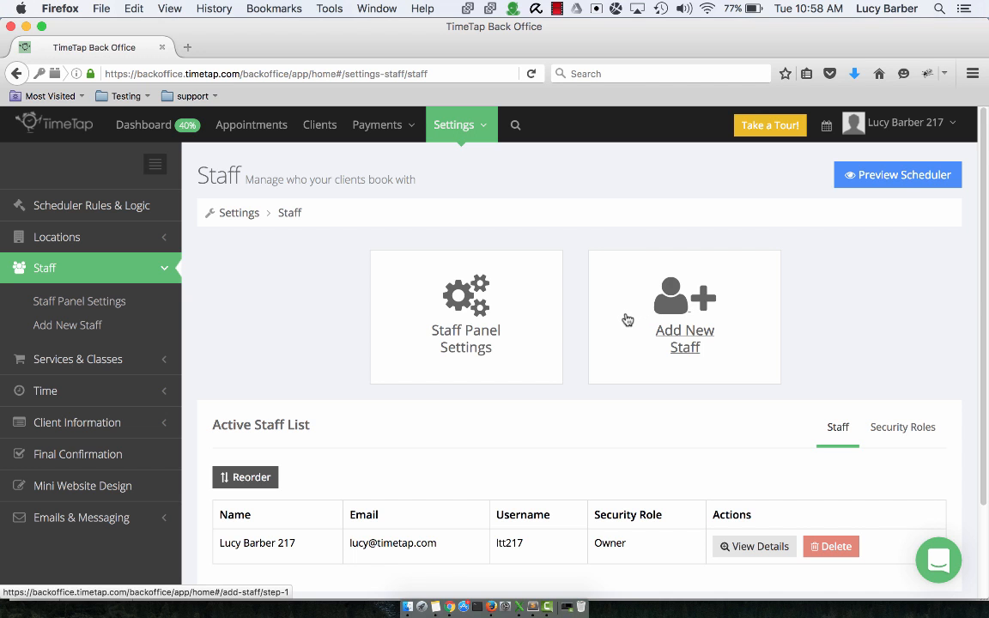
- Open the Add New Staff form and enter the new staff member's full name
click(571, 322)
scroll(567, 322, down, 2)
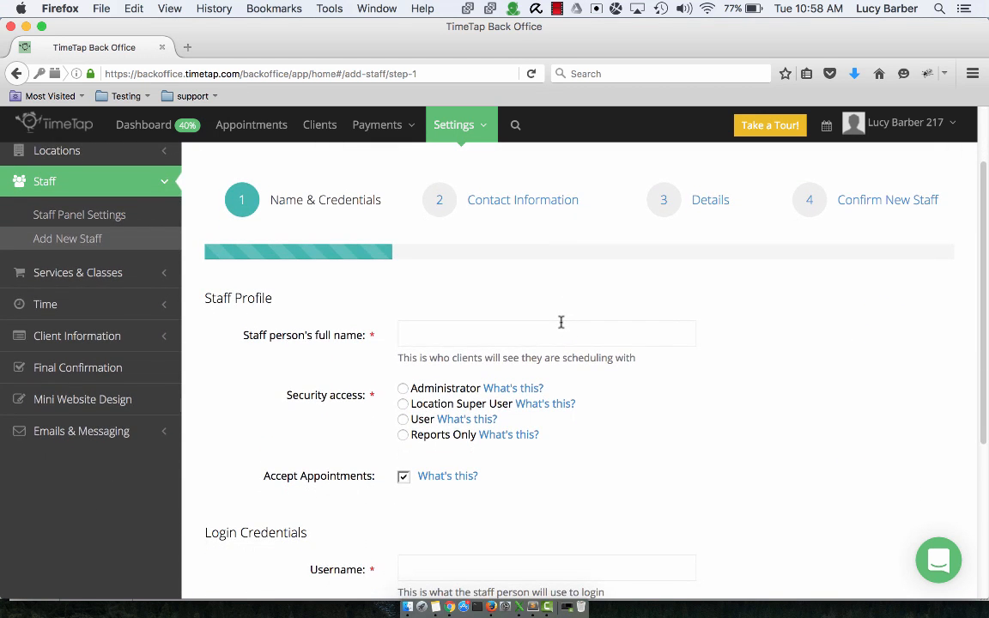
click(565, 293)
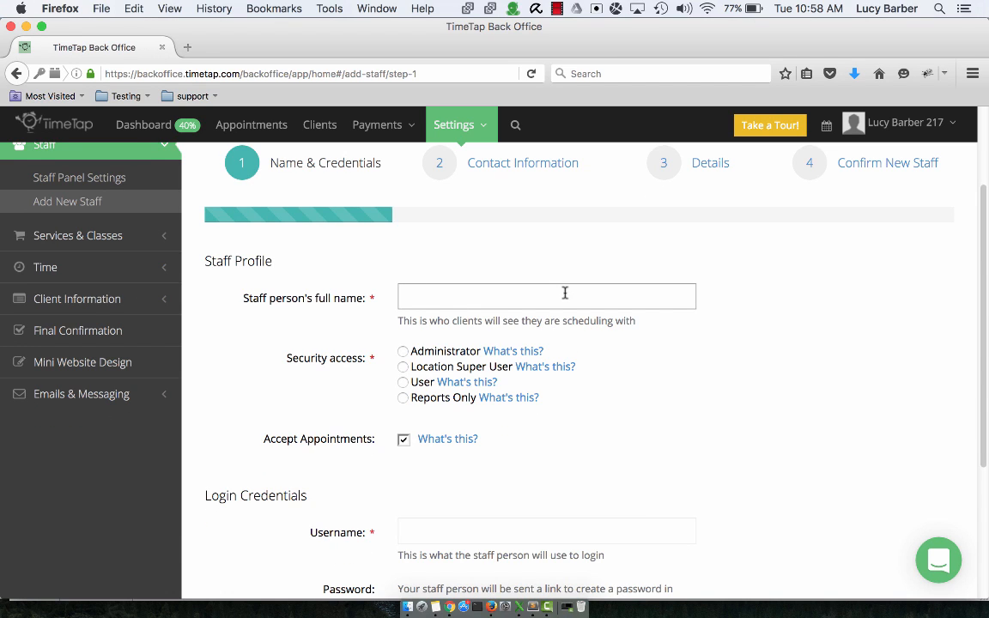
text(Jane Doe)
click(919, 134)
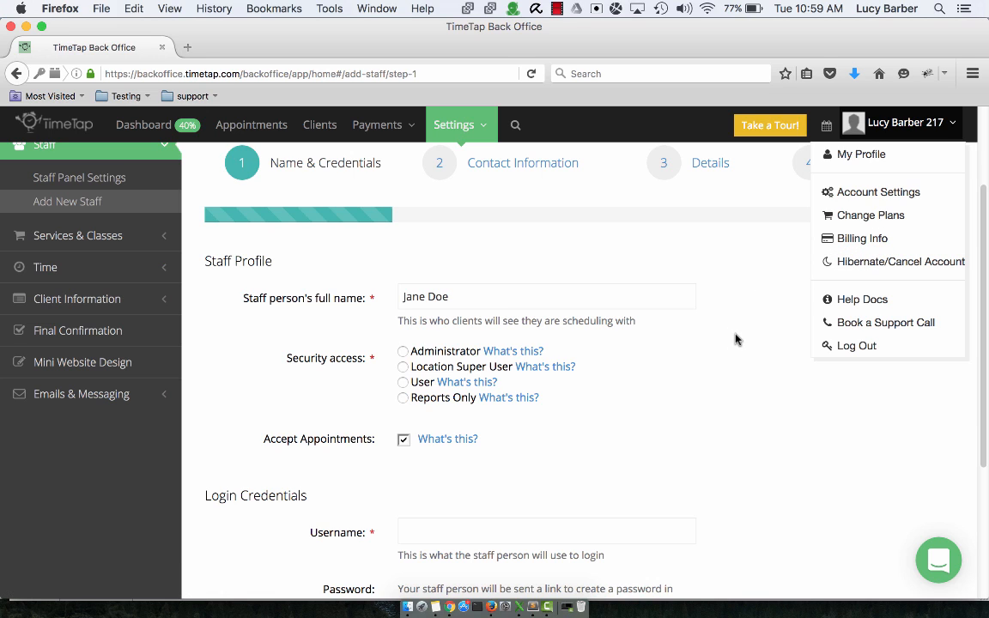
- Dismiss the account menu and set Security access to Location Super User
click(714, 361)
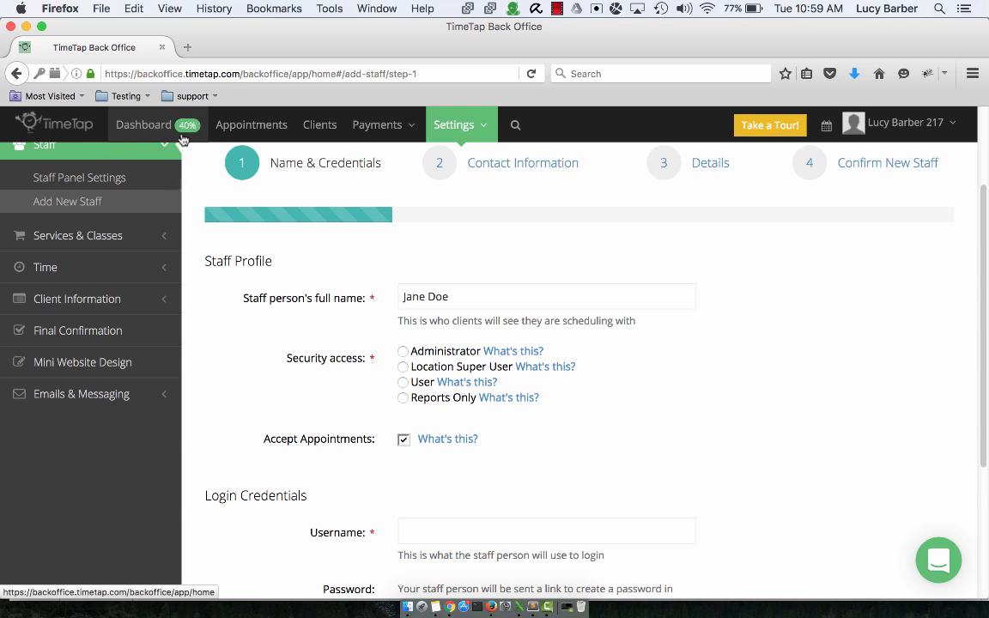
mouse_move(164, 127)
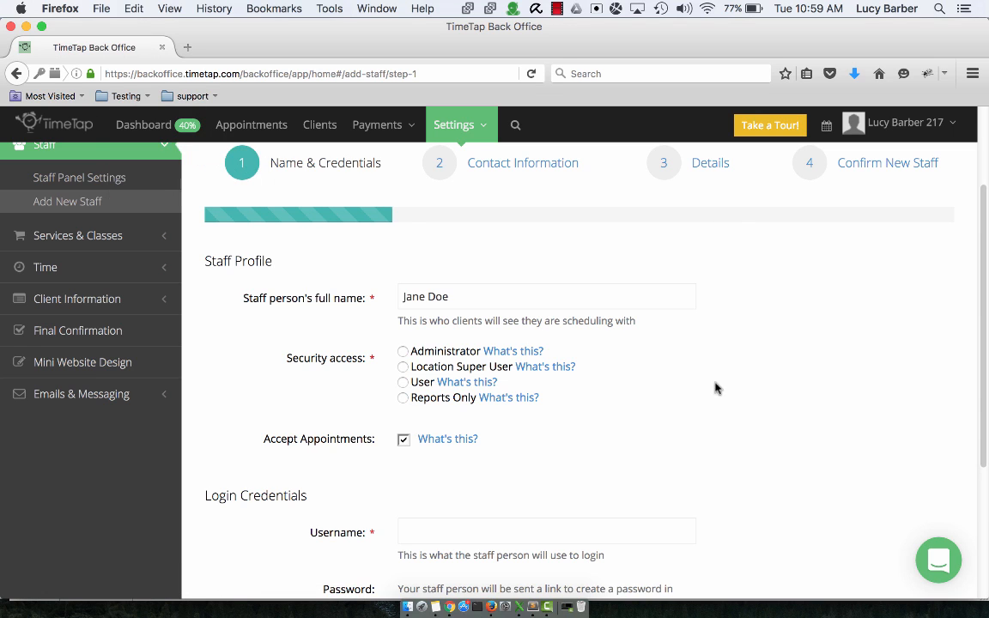
mouse_move(463, 384)
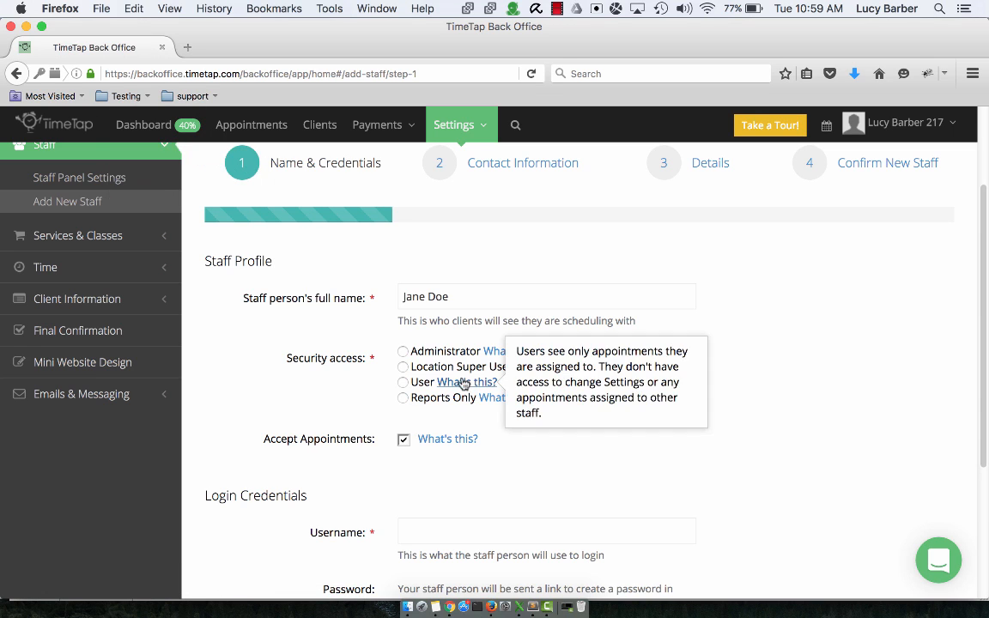
click(420, 369)
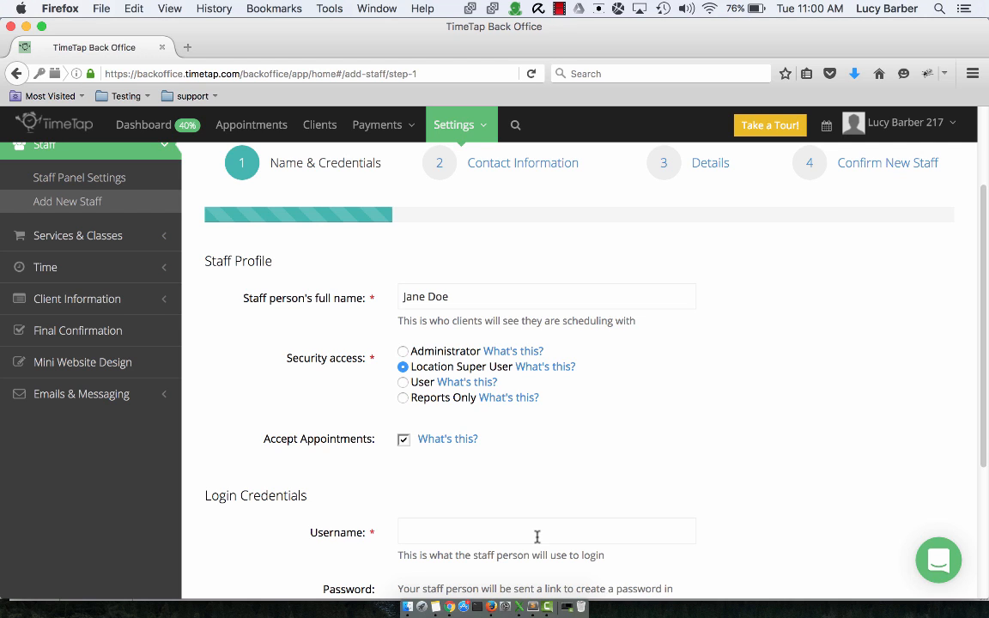
- Enter a login username, revising it until available, then continue to Contact Information
click(537, 537)
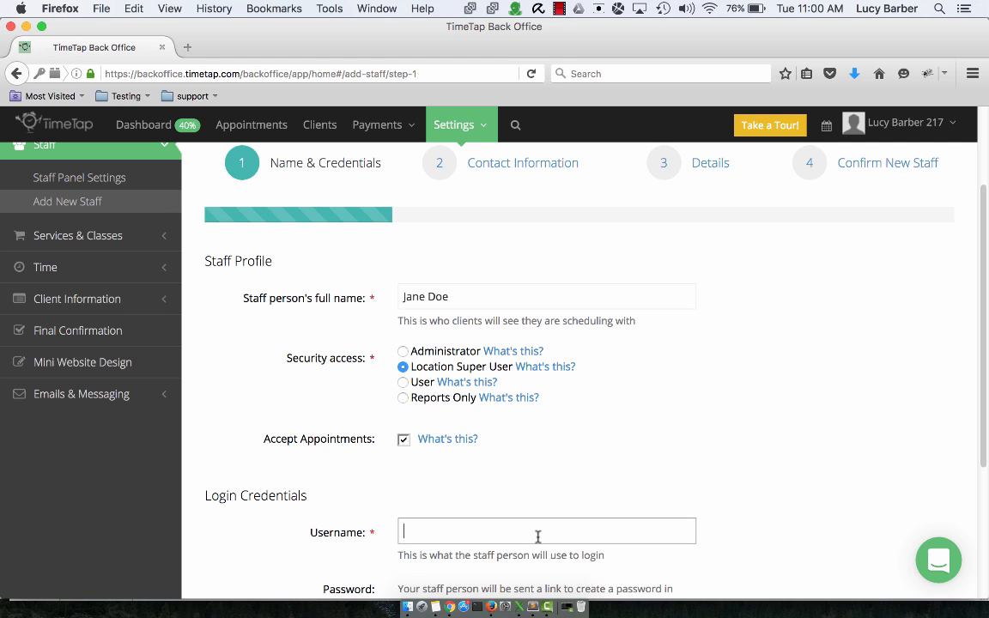
text(janedoe)
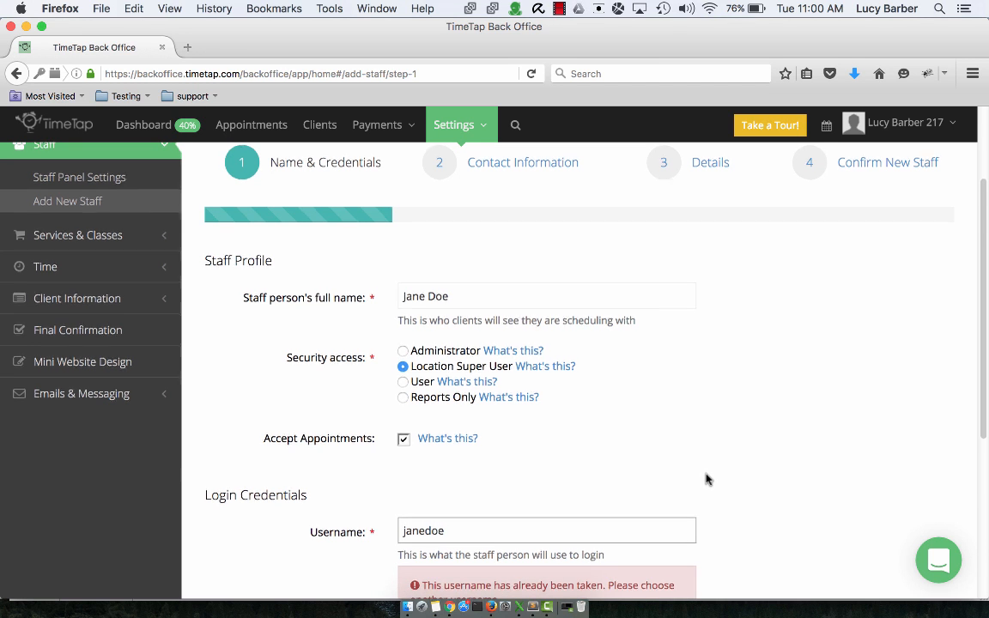
scroll(703, 477, down, 2)
scroll(697, 475, down, 1)
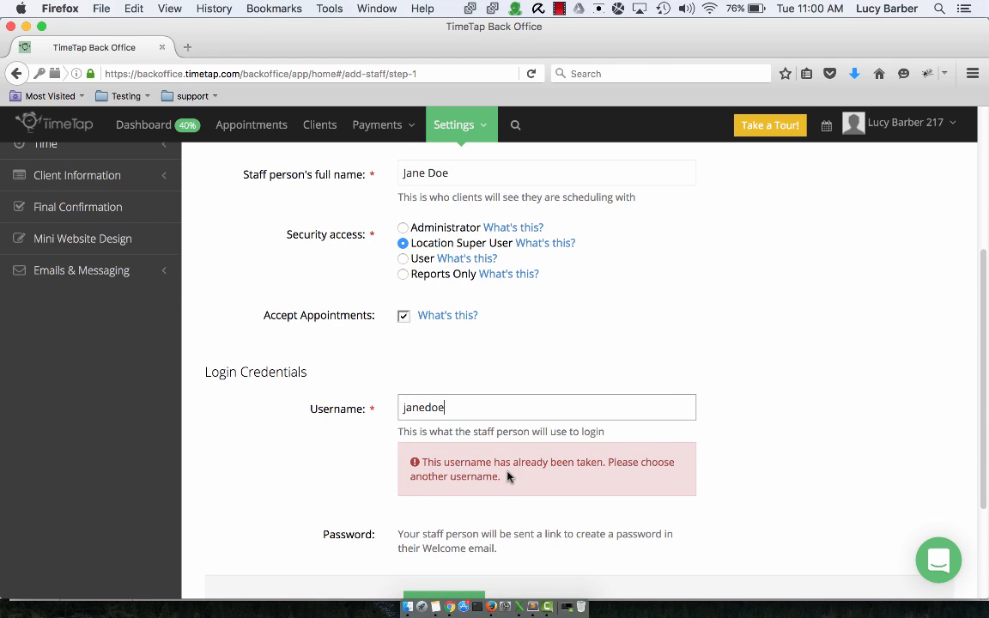
key(super+a)
text(jdoe)
key(BackSpace)
key(BackSpace)
key(BackSpace)
text(a)
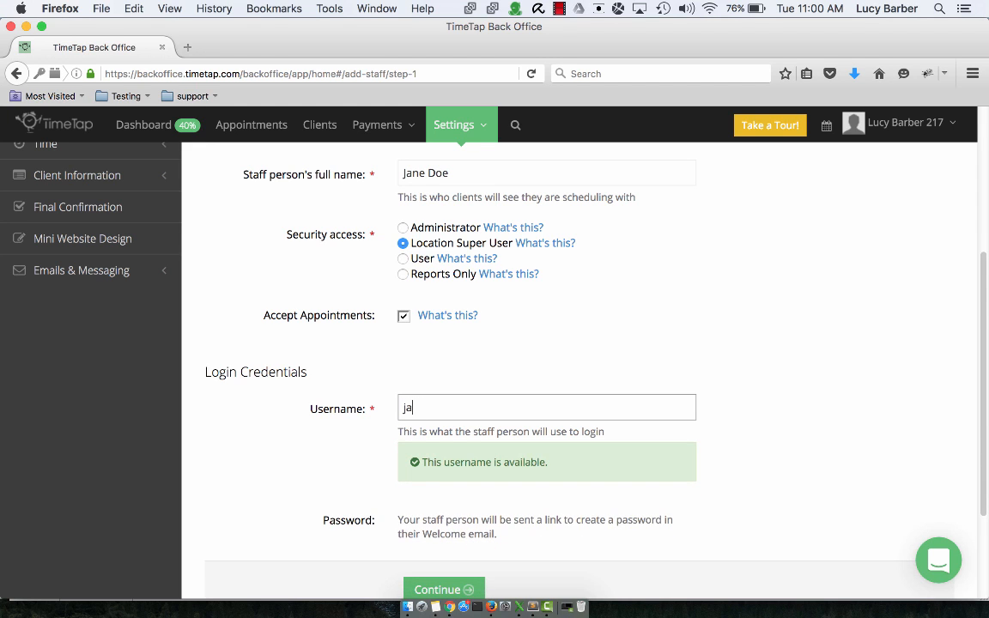
text(doe)
scroll(537, 447, down, 2)
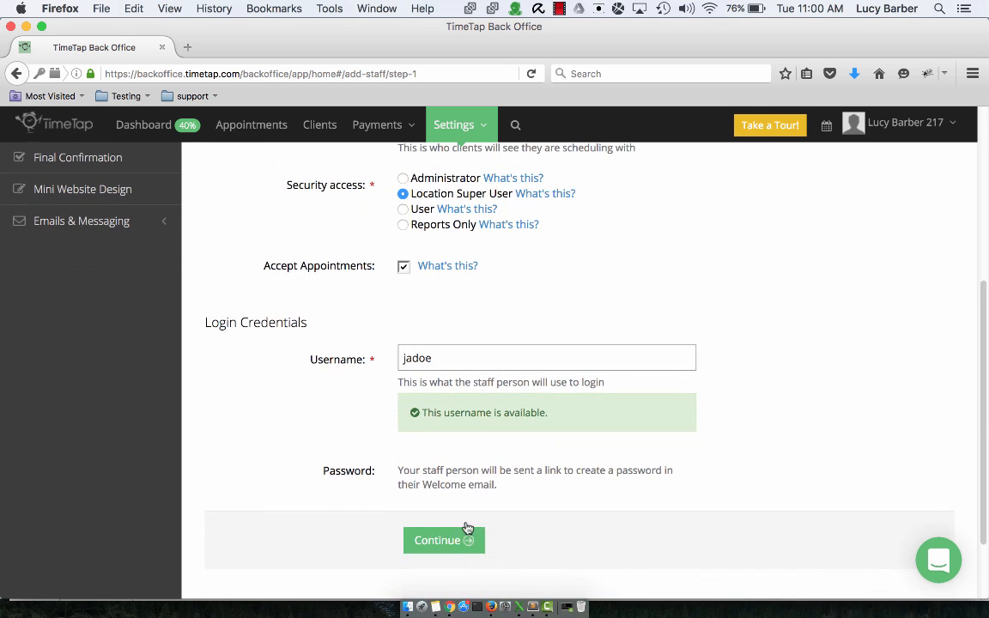
click(435, 541)
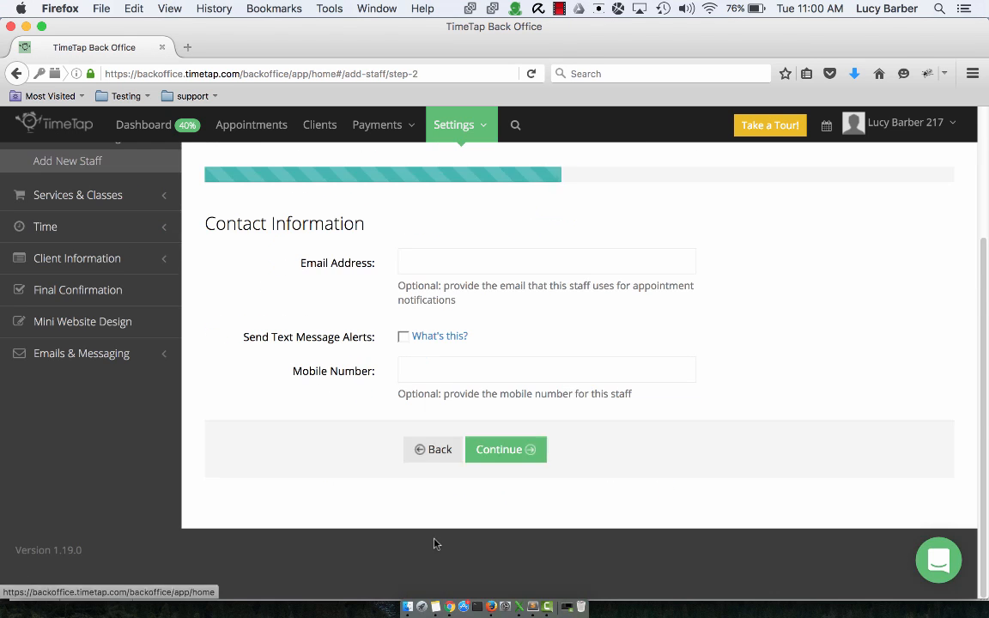
- Enter the staff e-mail and mobile number with text message alerts enabled, then continue
click(576, 254)
text(jane@emai)
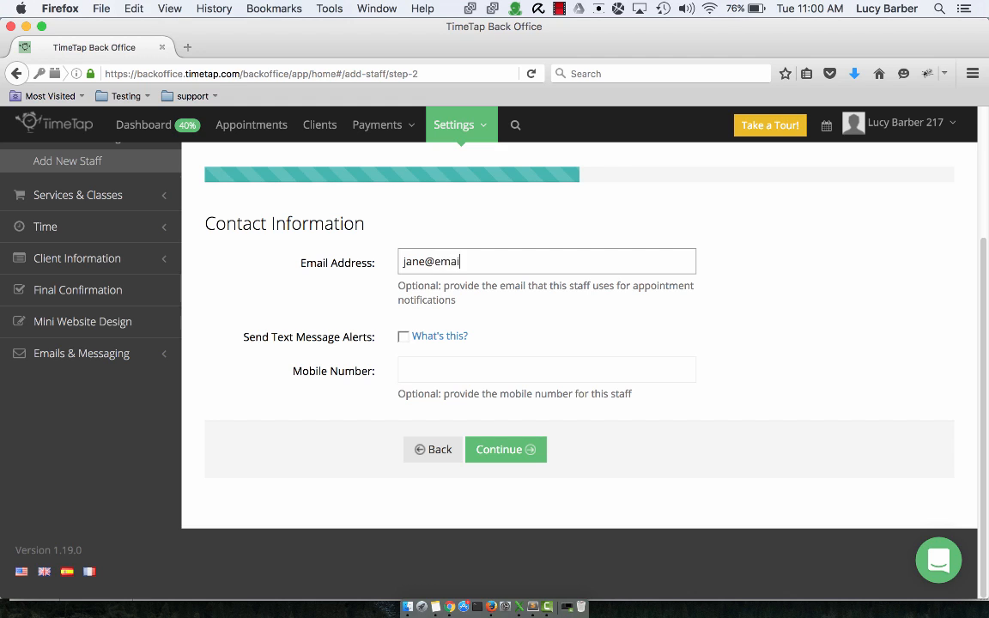
text(l.com)
click(405, 342)
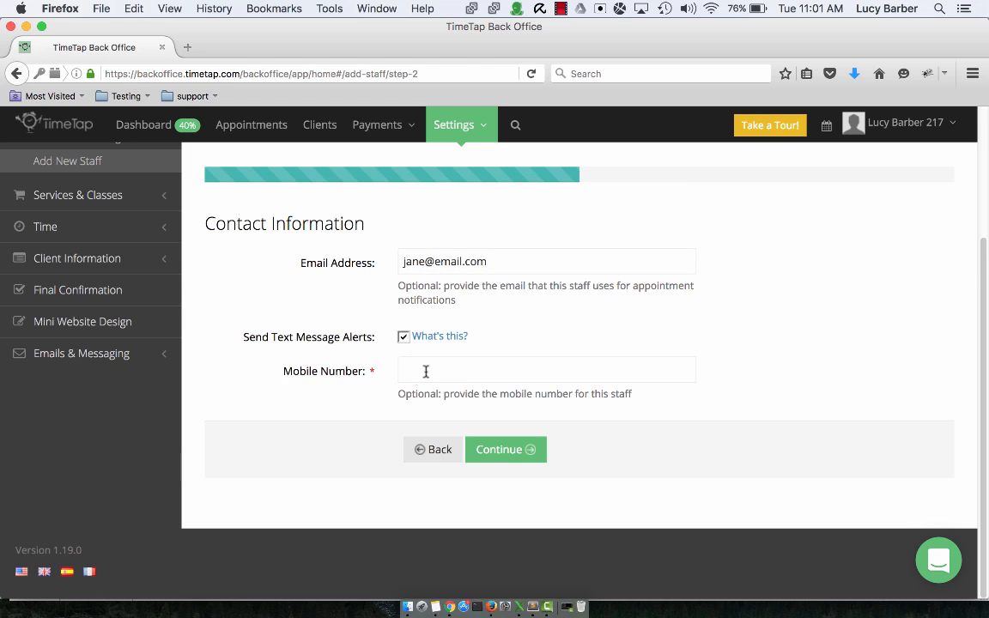
click(465, 371)
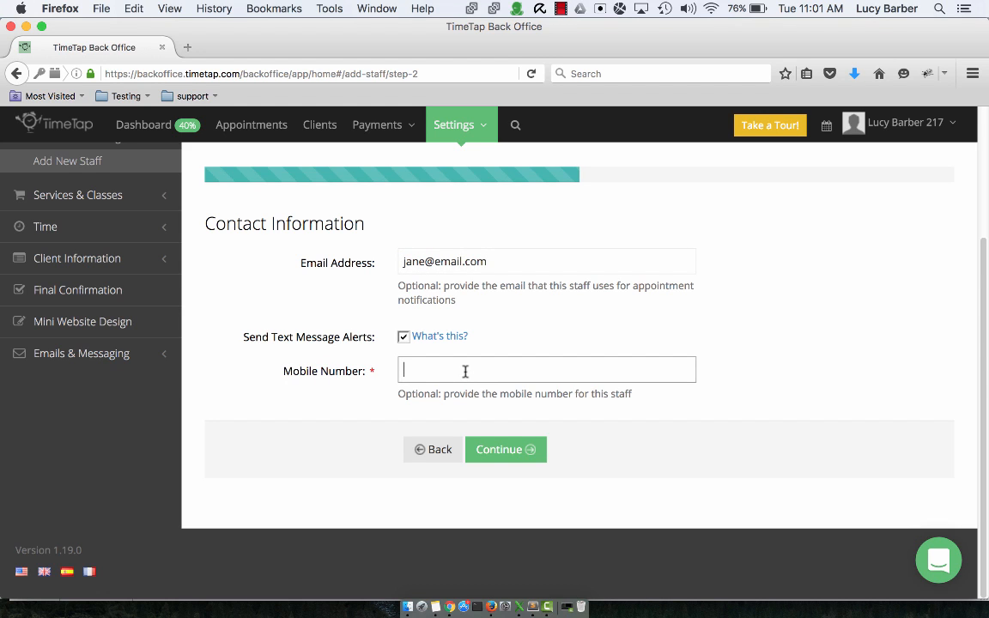
text(999999999)
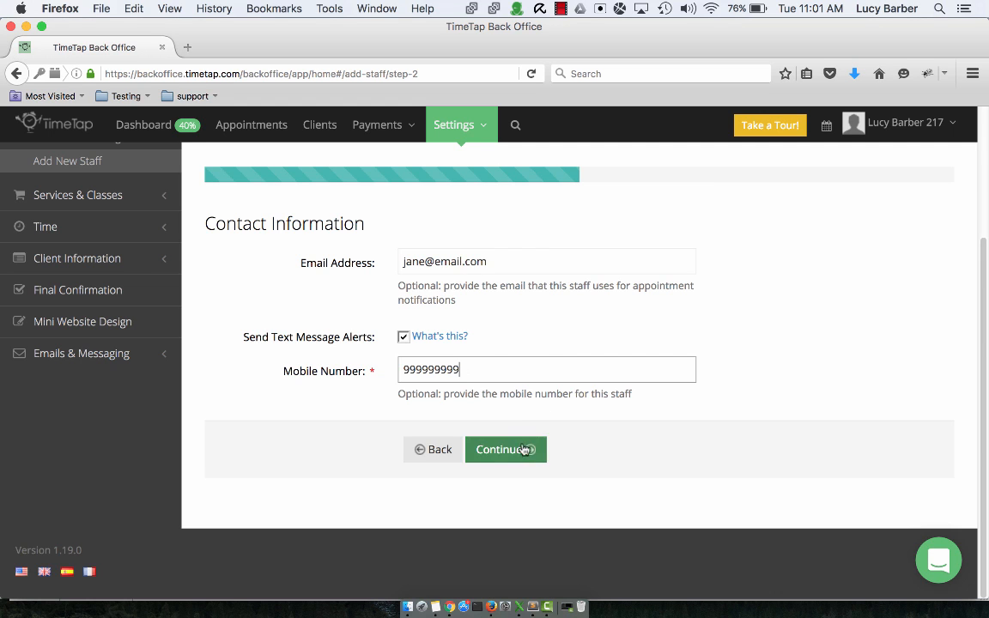
click(526, 453)
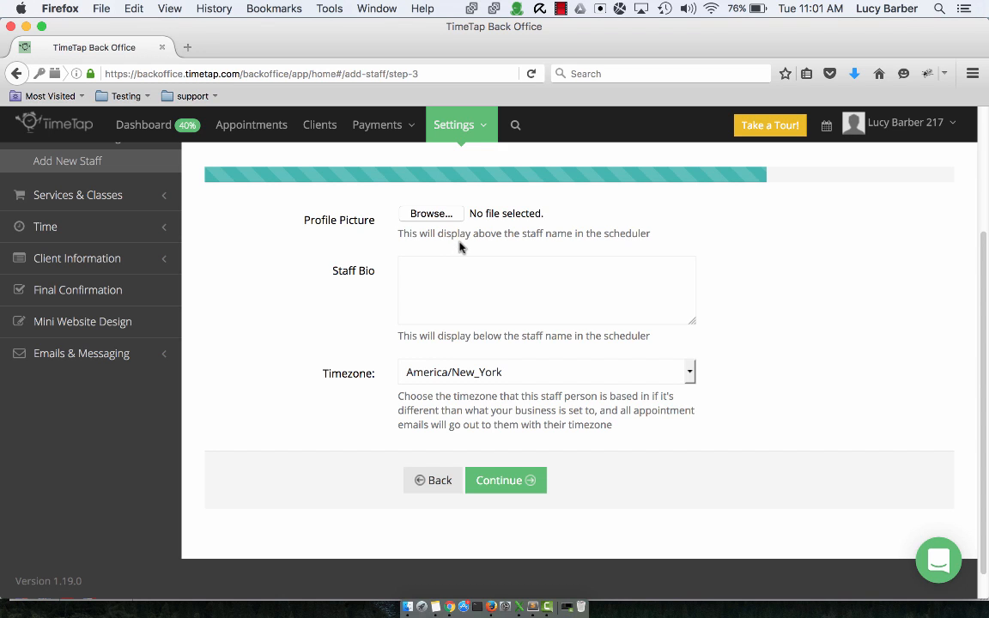
- Review the Confirm New Staff summary and submit the new staff member
click(517, 488)
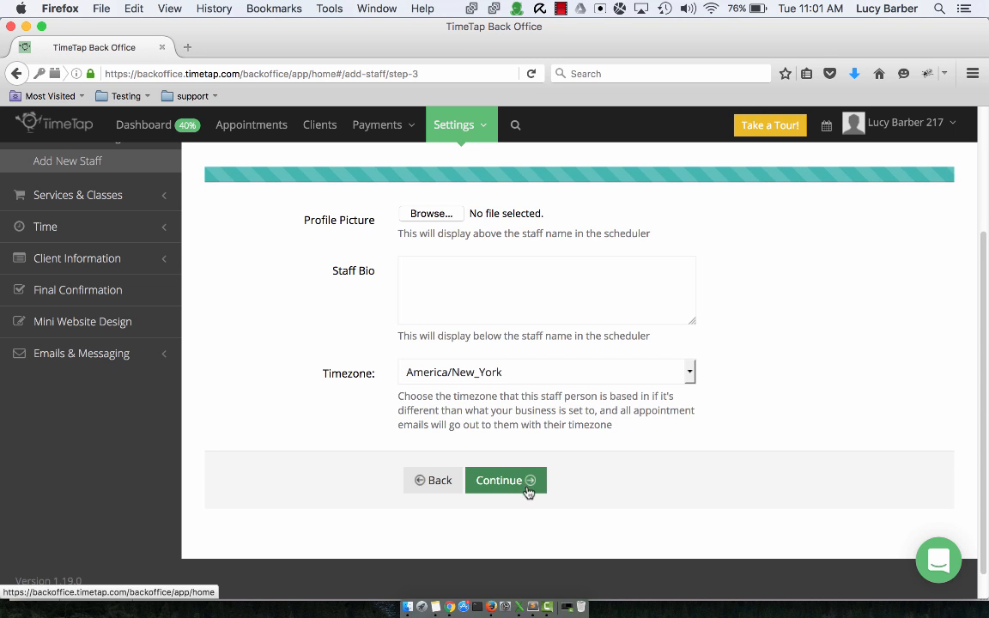
scroll(554, 425, down, 3)
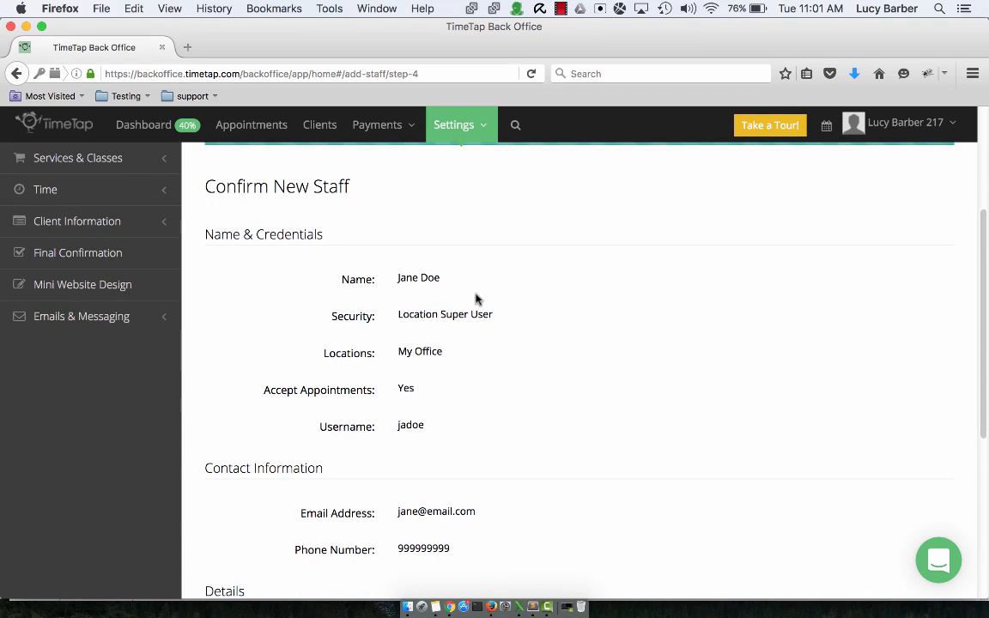
scroll(486, 318, down, 3)
scroll(488, 324, up, 4)
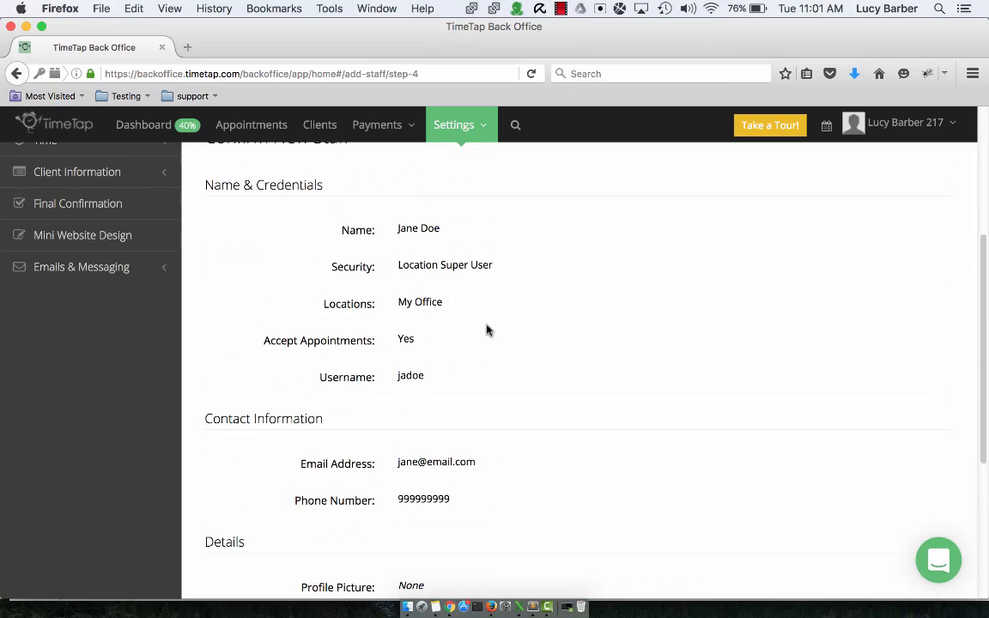
scroll(488, 335, down, 4)
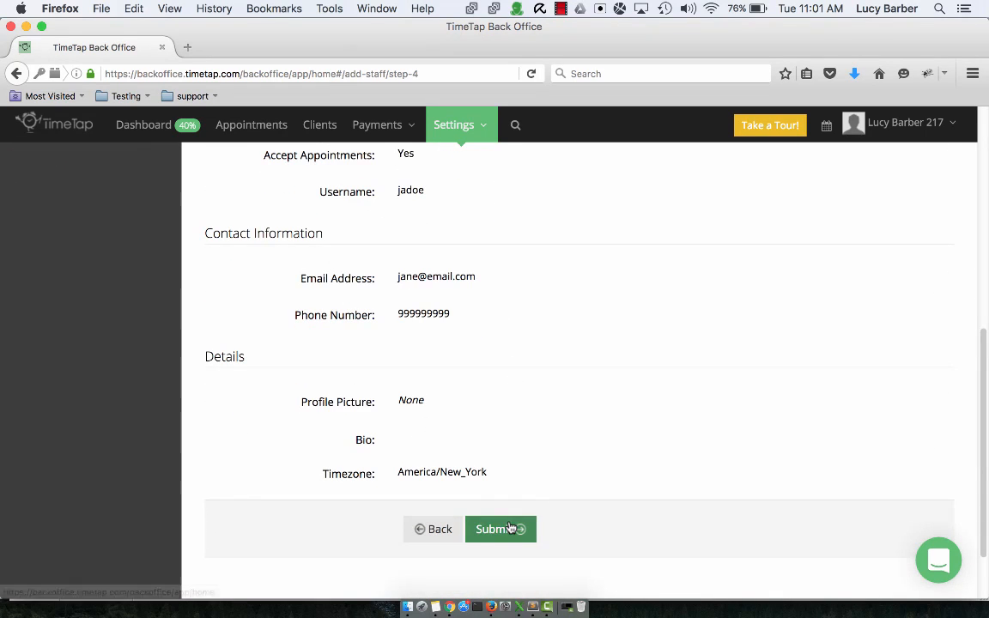
click(511, 531)
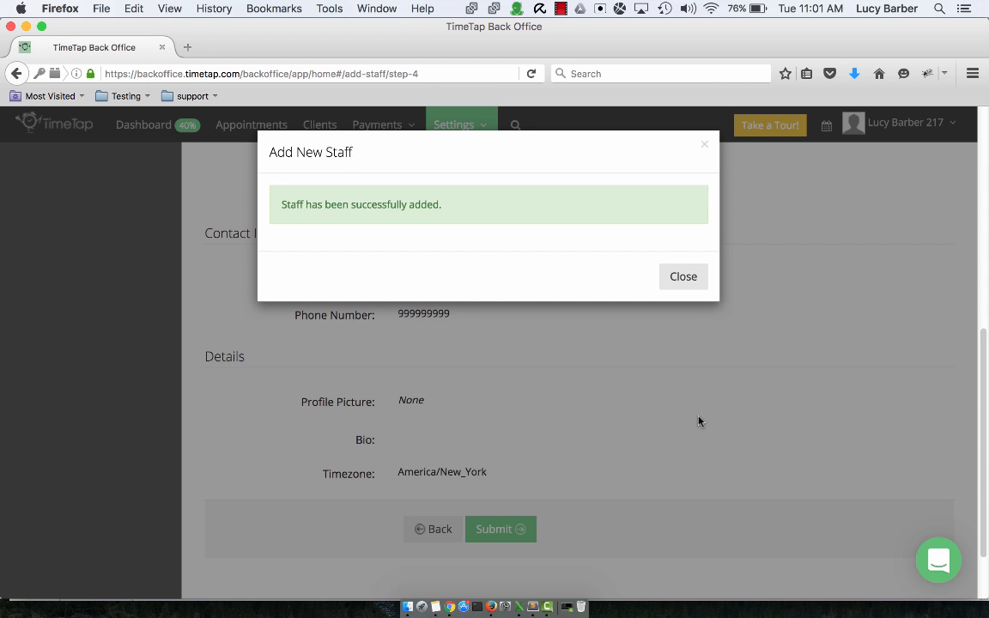
scroll(684, 409, up, 5)
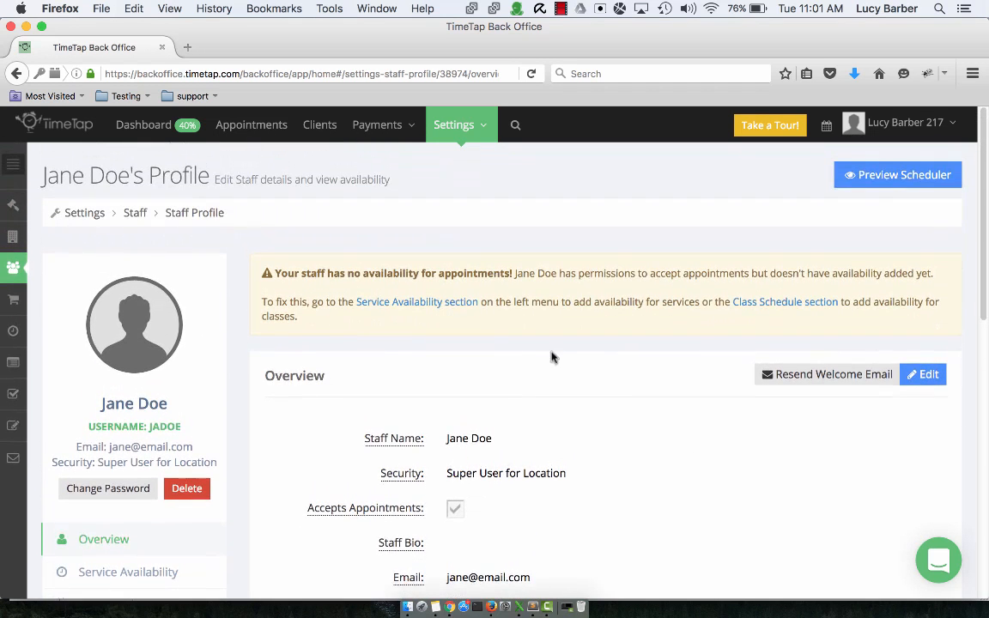
mouse_move(11, 268)
click(152, 267)
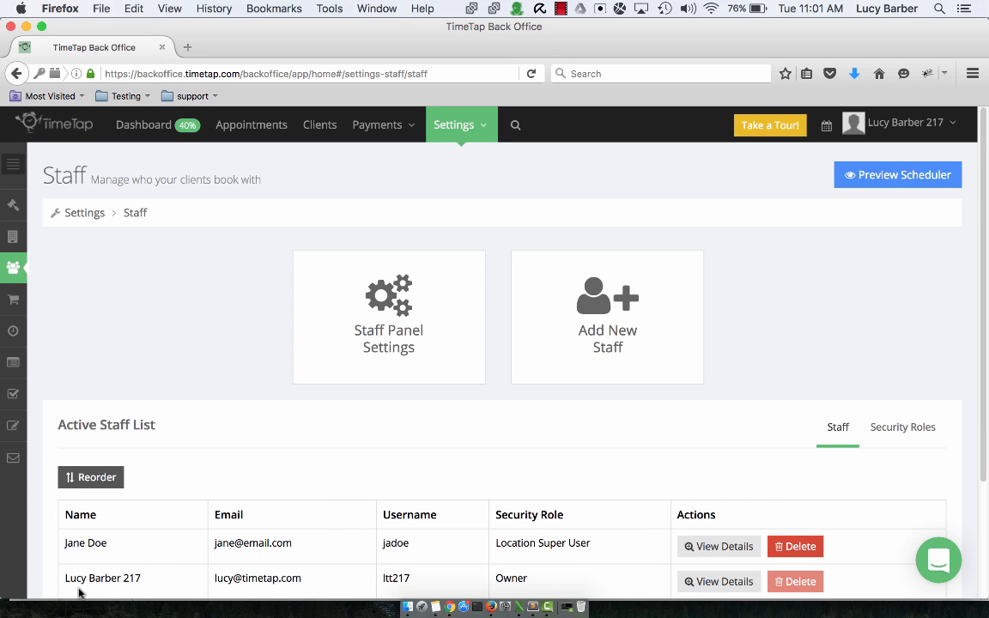
click(727, 551)
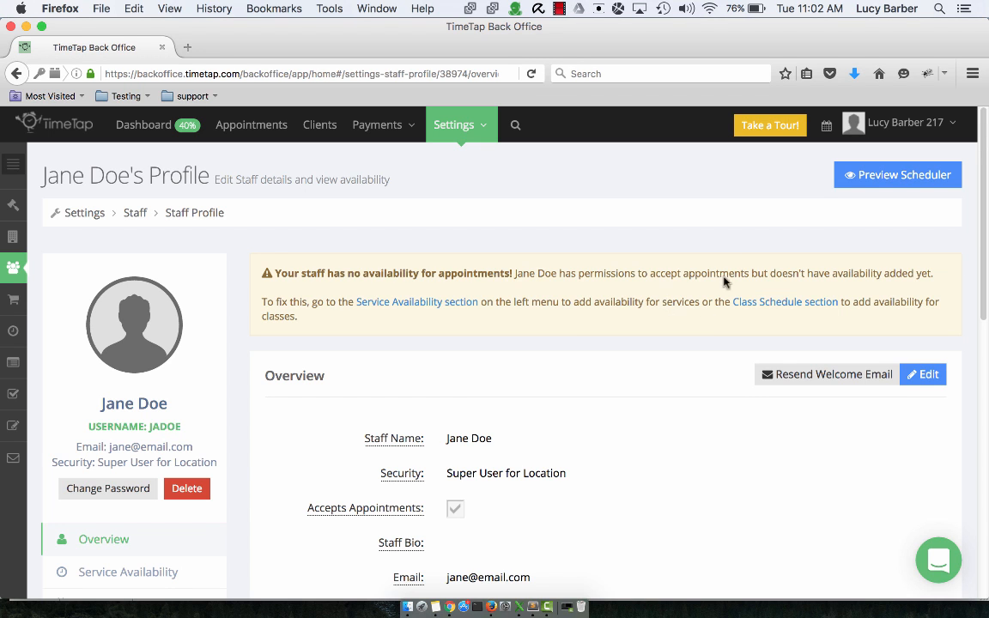
click(849, 180)
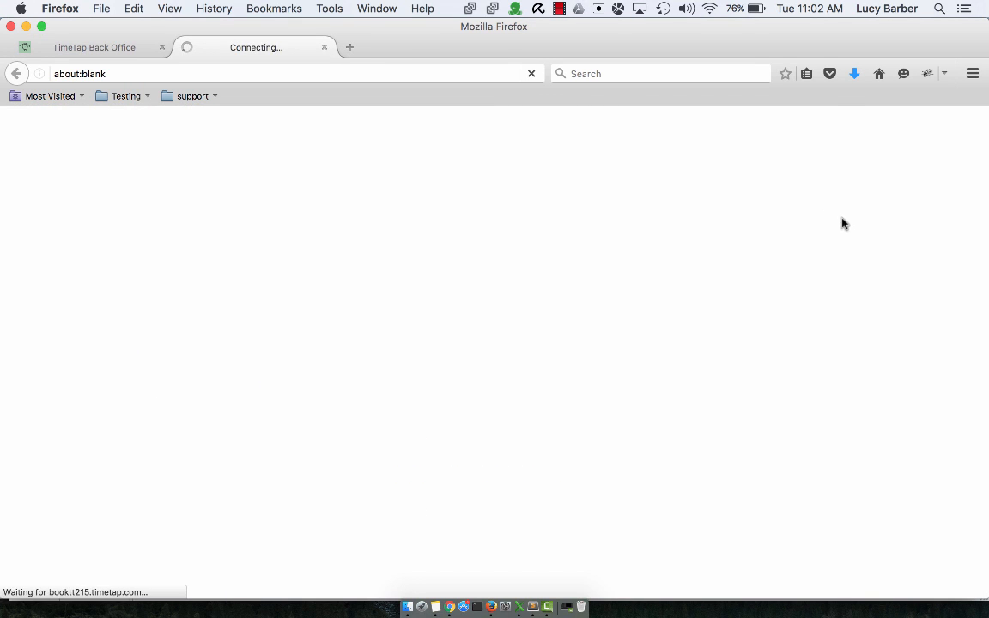
- Walk the scheduler preview to the Staff step for a Consult, then return to Back Office
scroll(862, 510, down, 2)
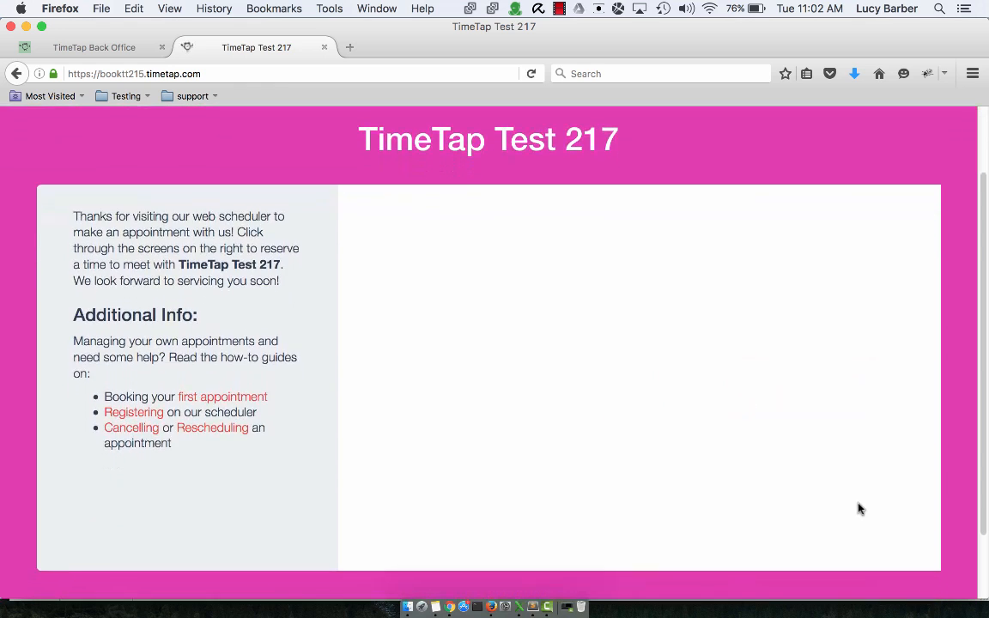
click(856, 547)
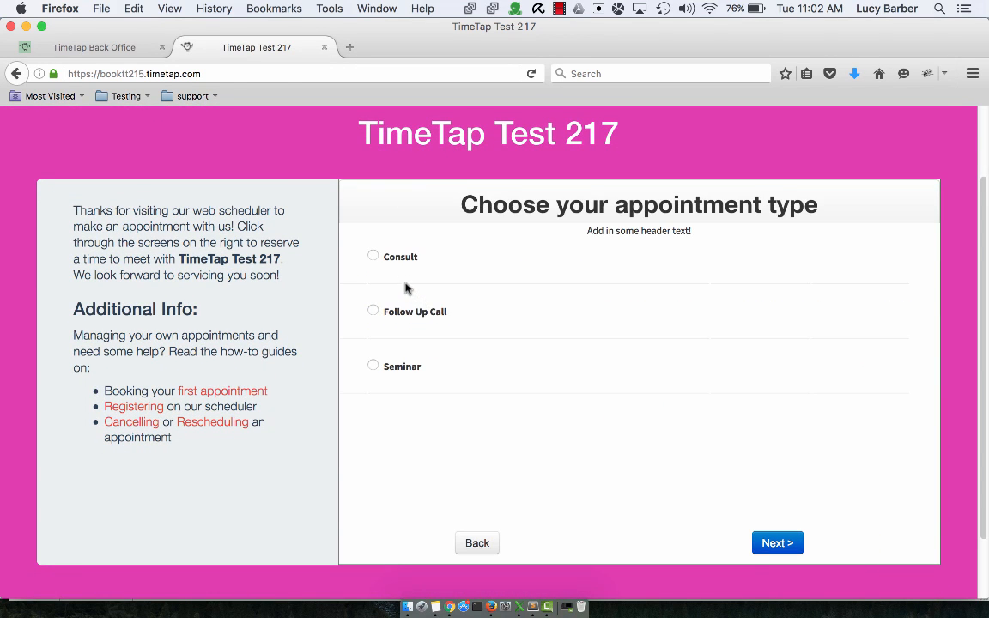
click(417, 273)
click(777, 543)
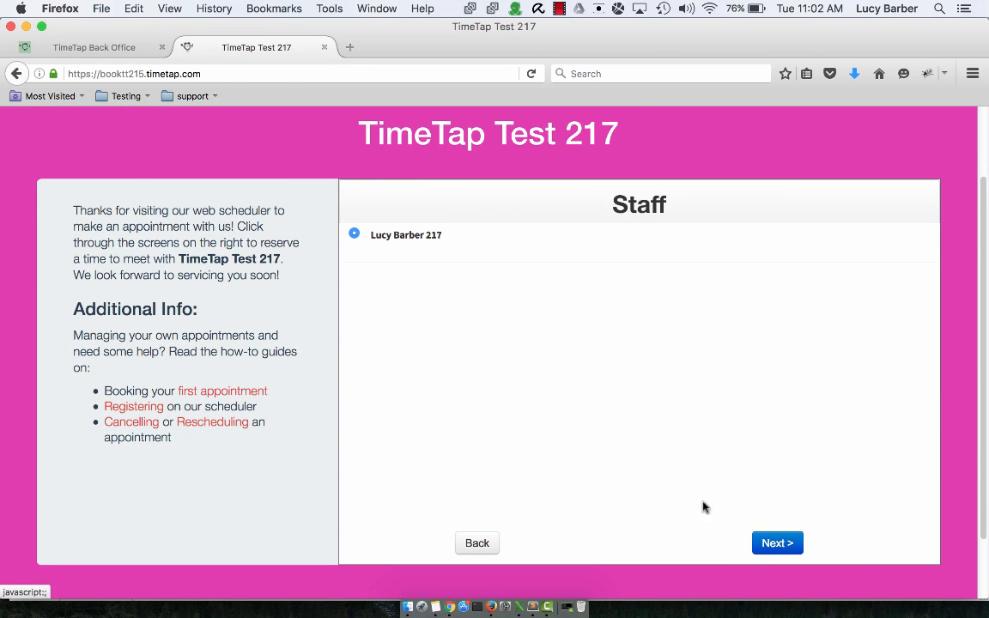
click(95, 47)
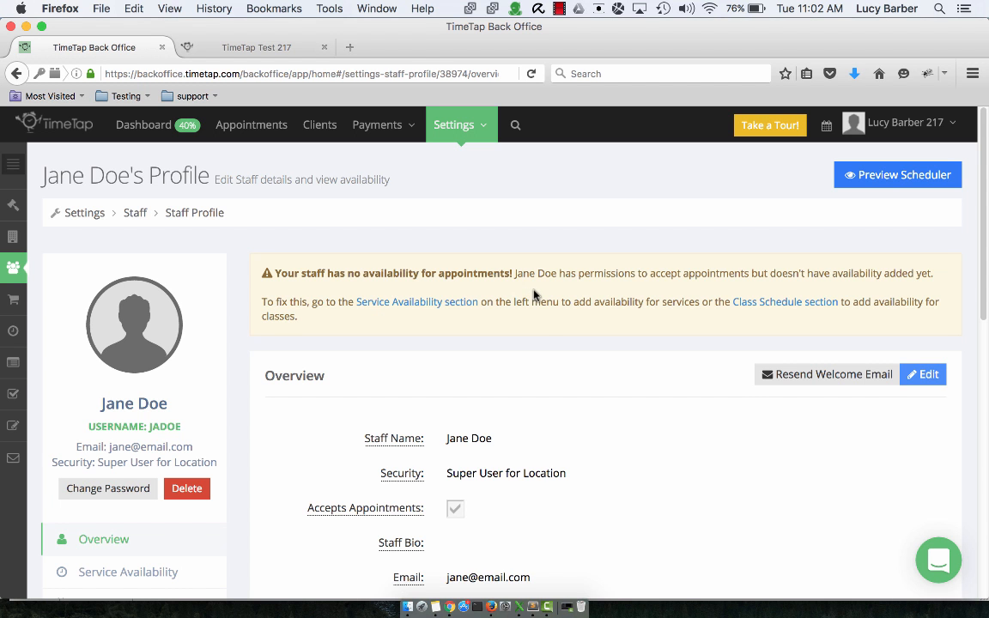
scroll(554, 314, down, 3)
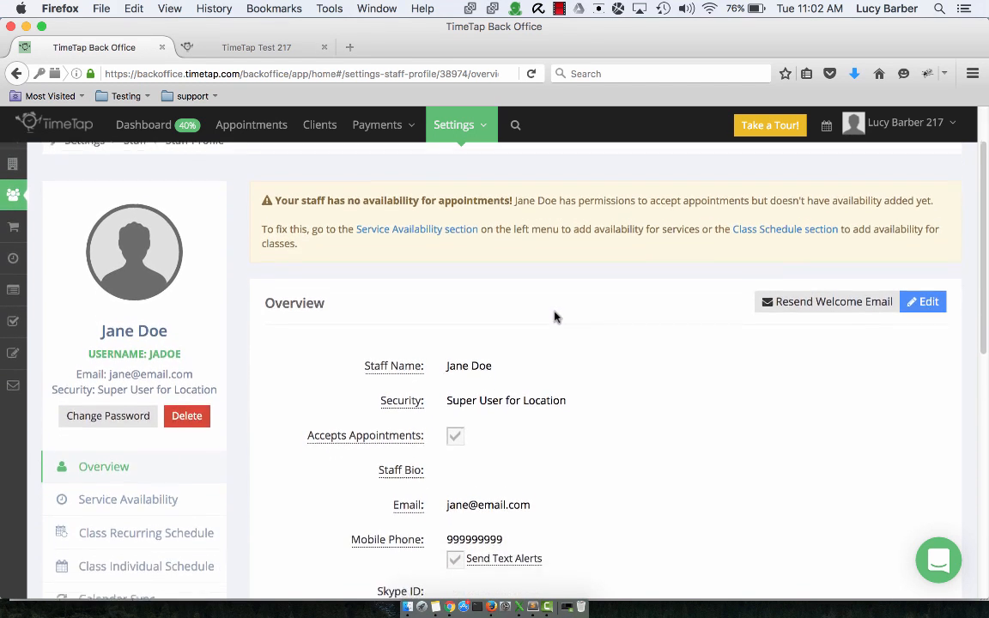
- Start a new Service Availability date range that repeats every week
click(174, 469)
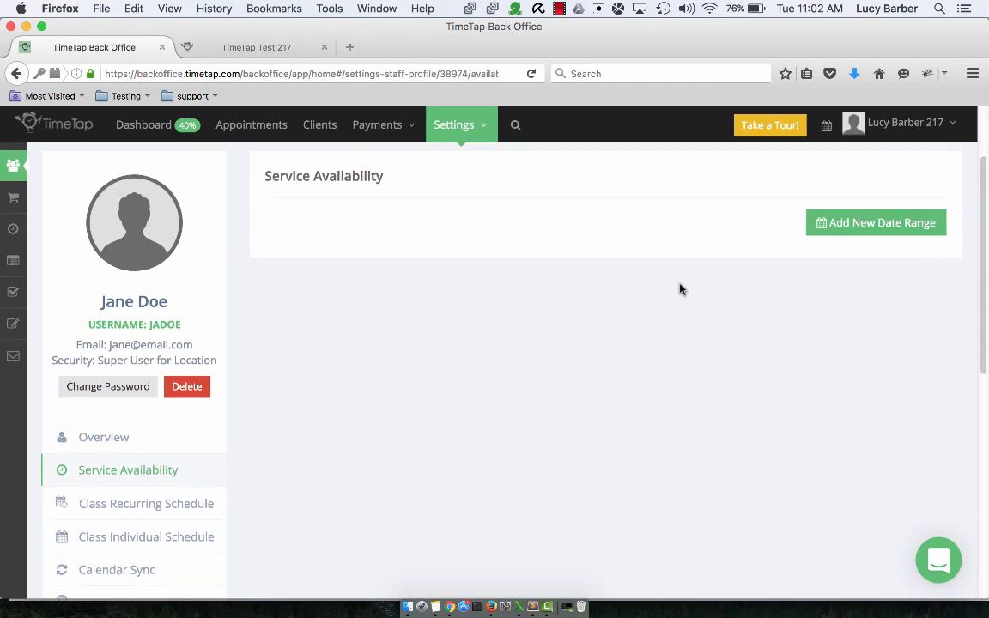
scroll(756, 309, up, 2)
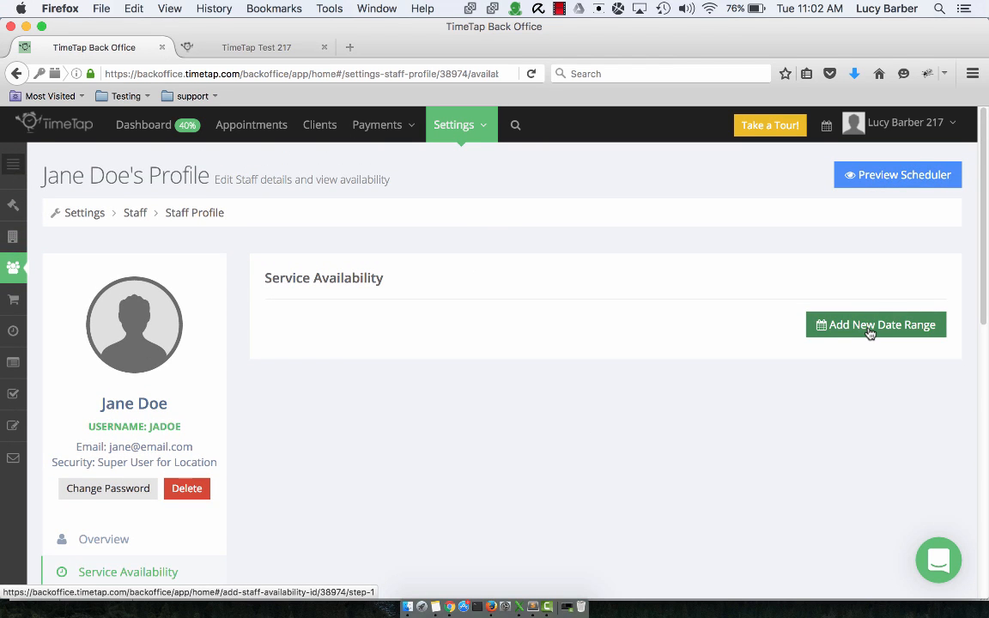
click(819, 329)
scroll(618, 309, down, 2)
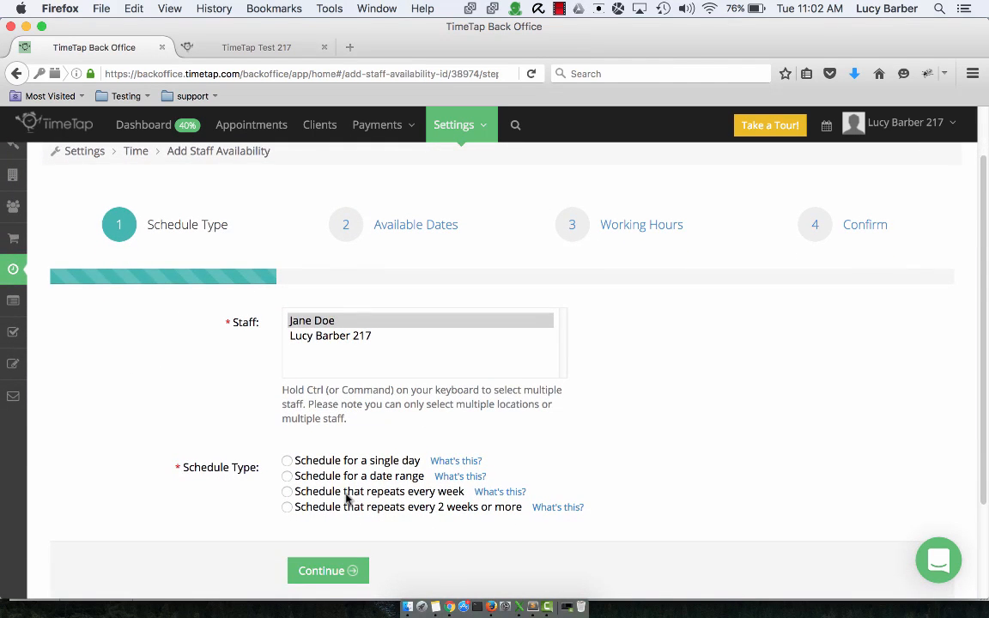
click(347, 494)
click(328, 570)
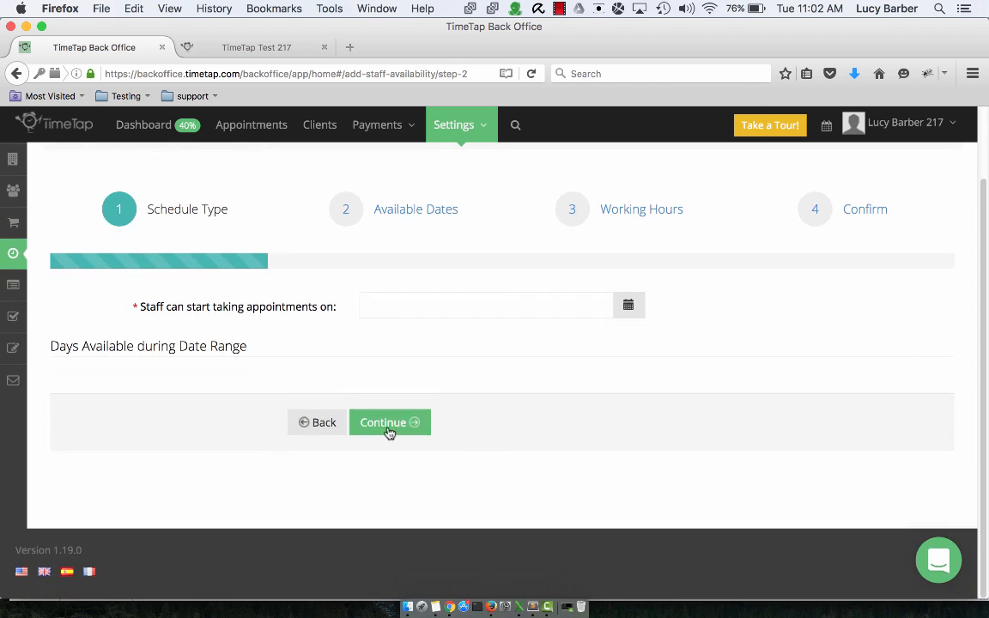
- Set start date 9/6/16, Monday–Friday, 08:00 AM–05:00 PM, and submit the availability
click(416, 305)
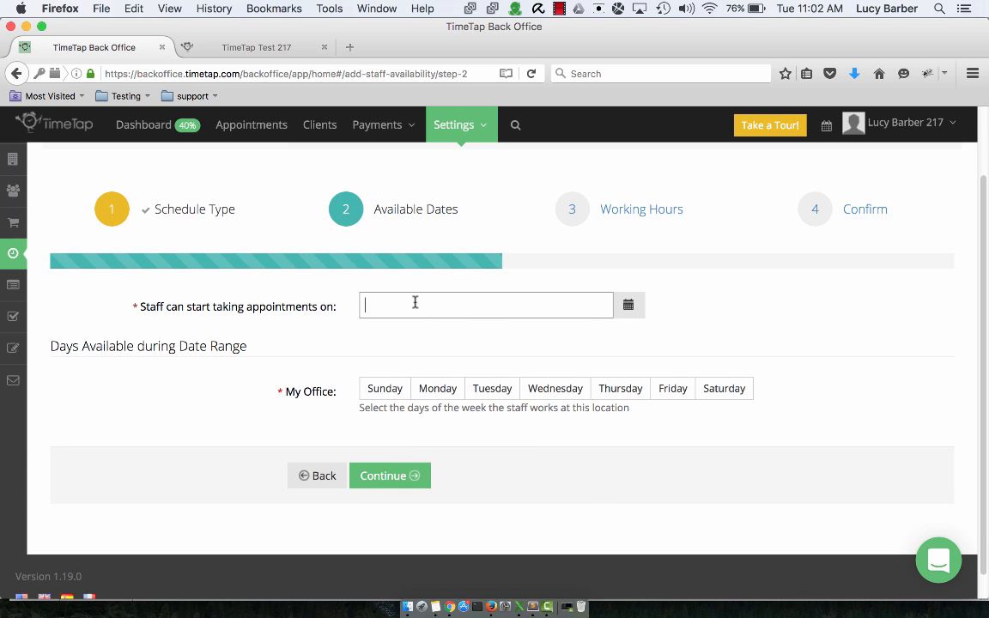
click(416, 305)
click(458, 391)
click(418, 397)
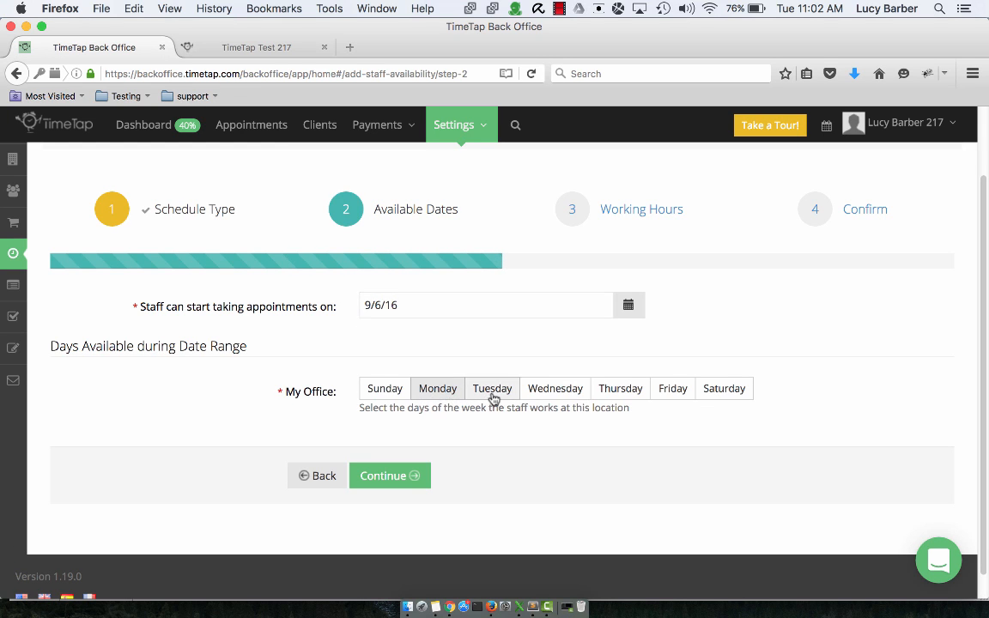
click(490, 395)
click(538, 395)
click(619, 395)
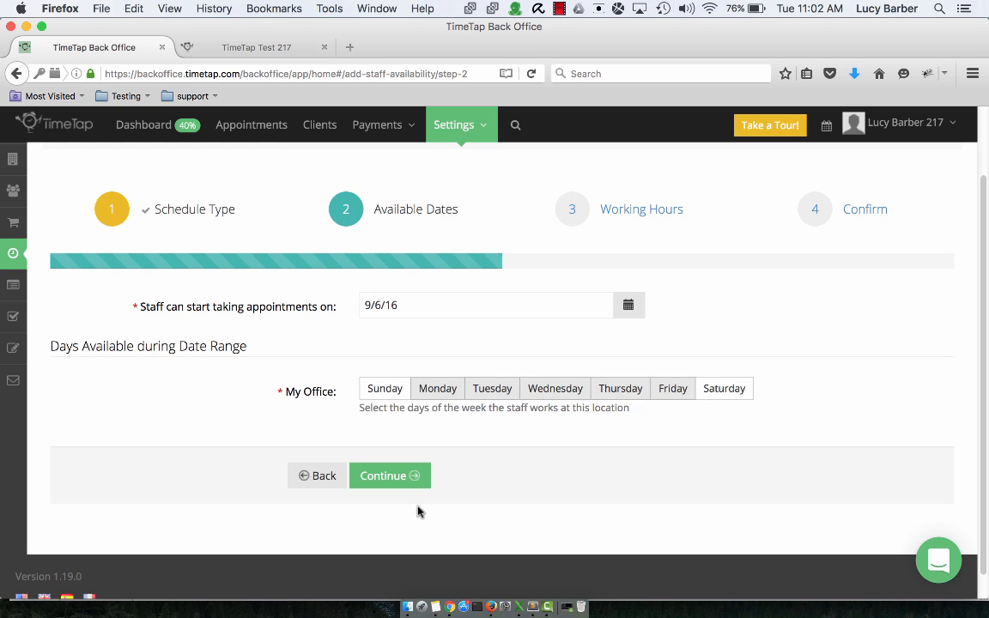
click(379, 476)
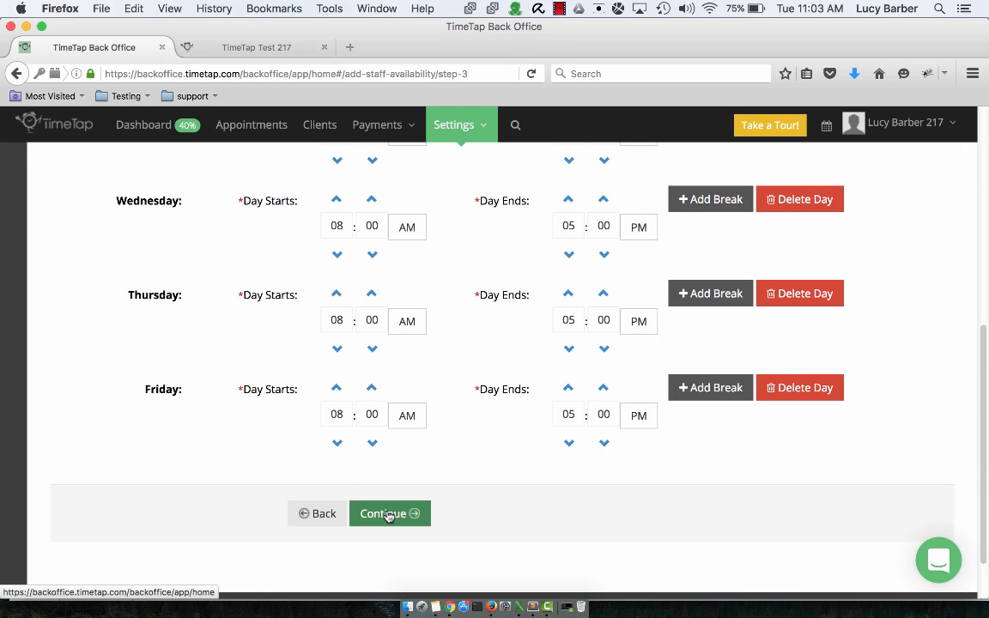
click(390, 513)
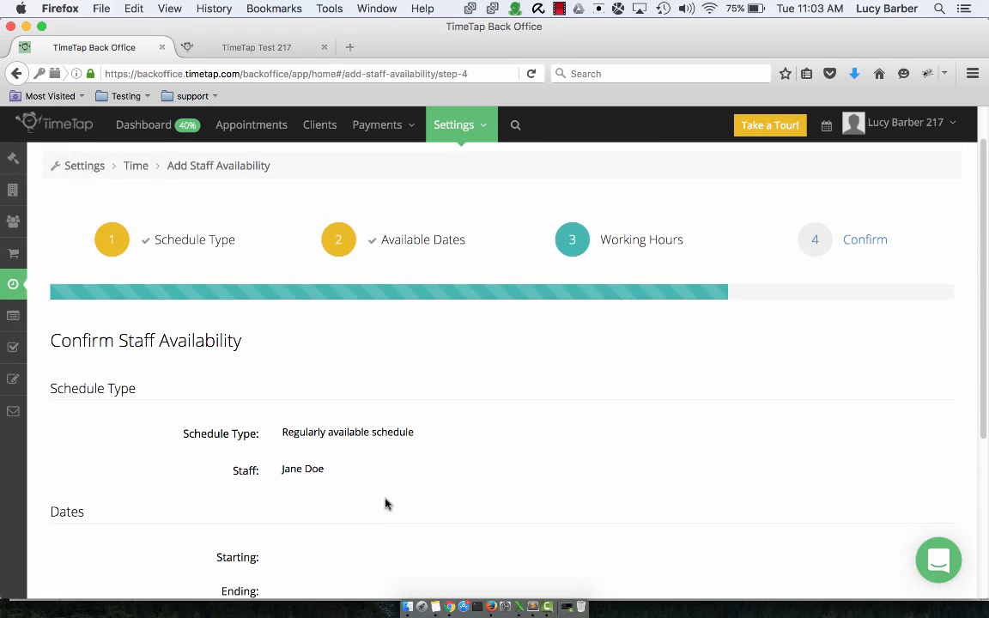
scroll(558, 379, down, 5)
scroll(546, 382, down, 2)
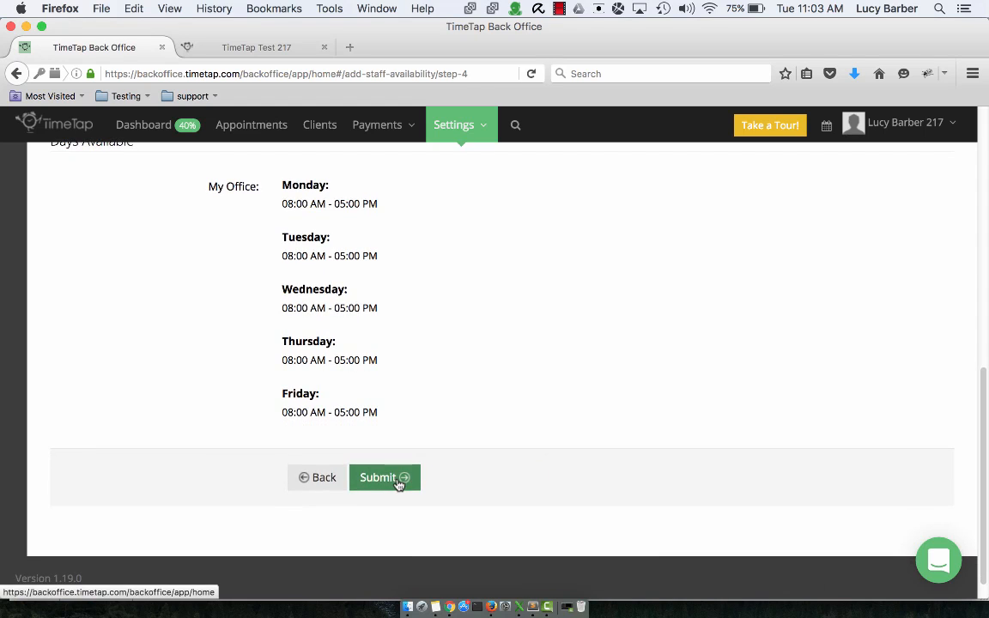
click(400, 477)
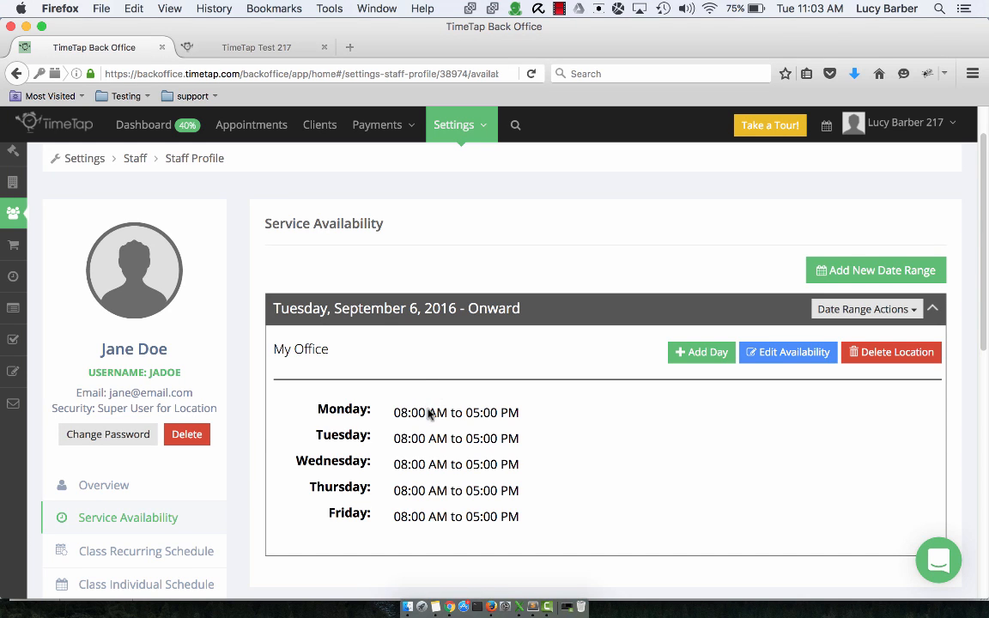
- From the profile Overview, preview a Consult booking to confirm the staff member is offered, then return
scroll(395, 439, up, 1)
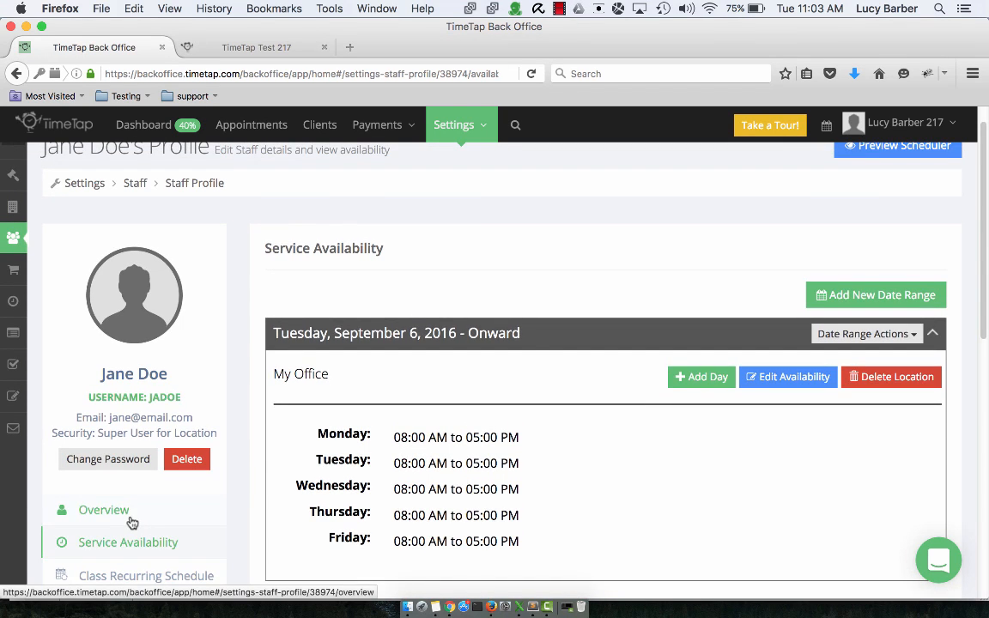
click(129, 520)
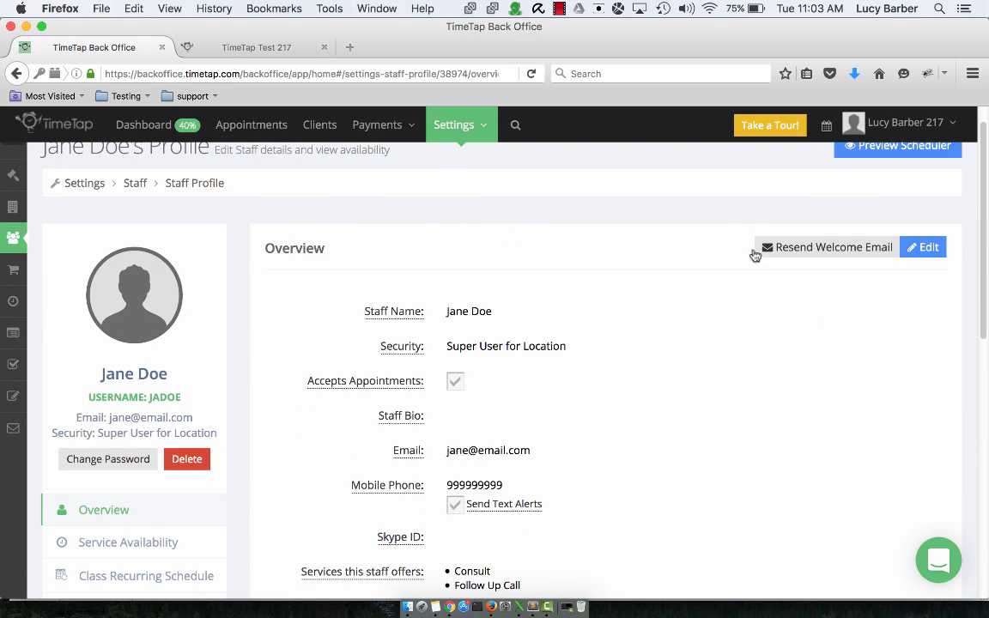
scroll(867, 215, up, 1)
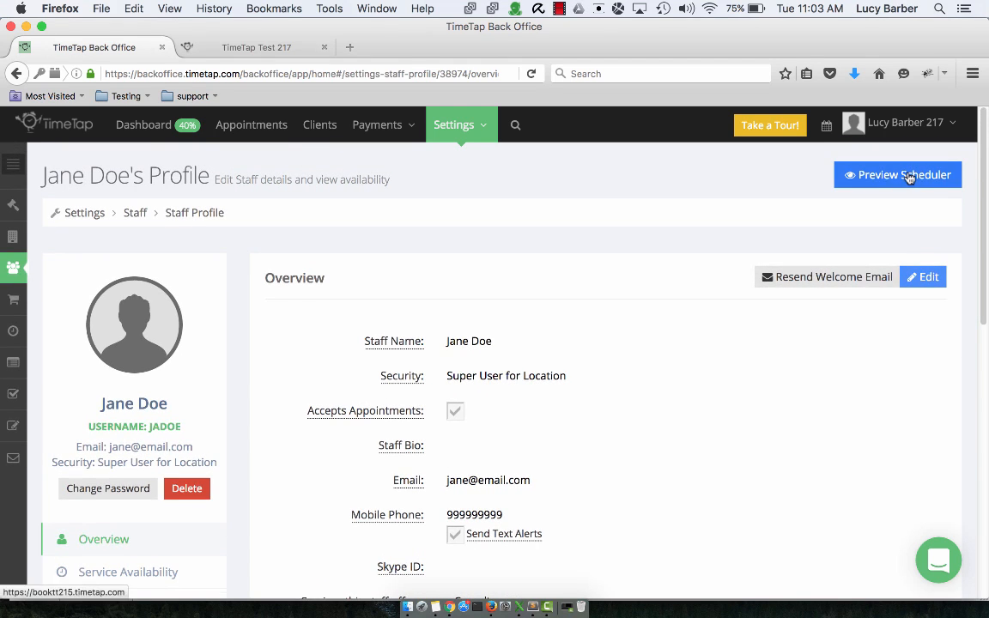
click(909, 177)
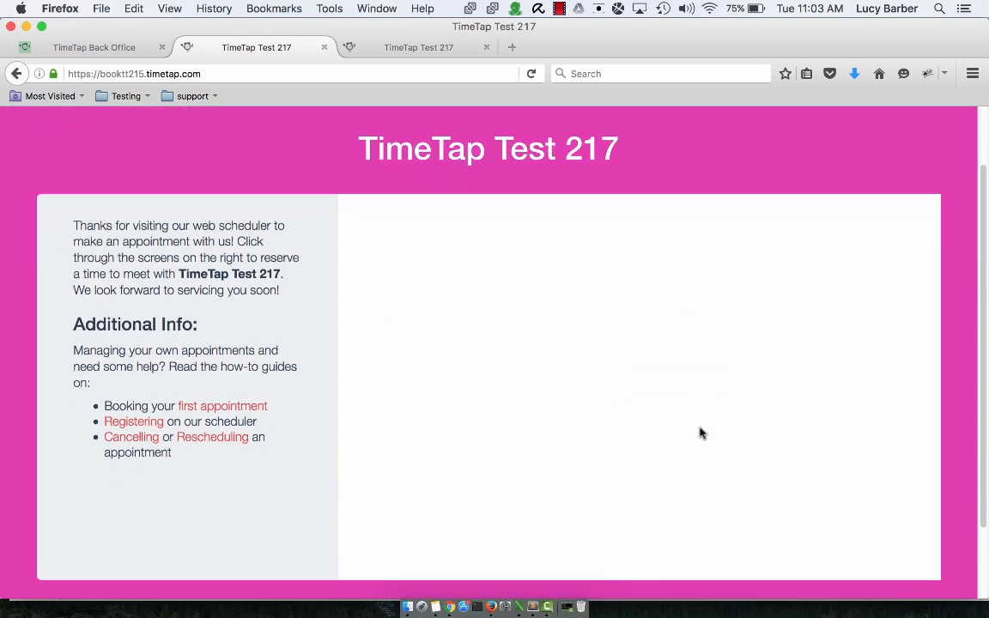
click(784, 555)
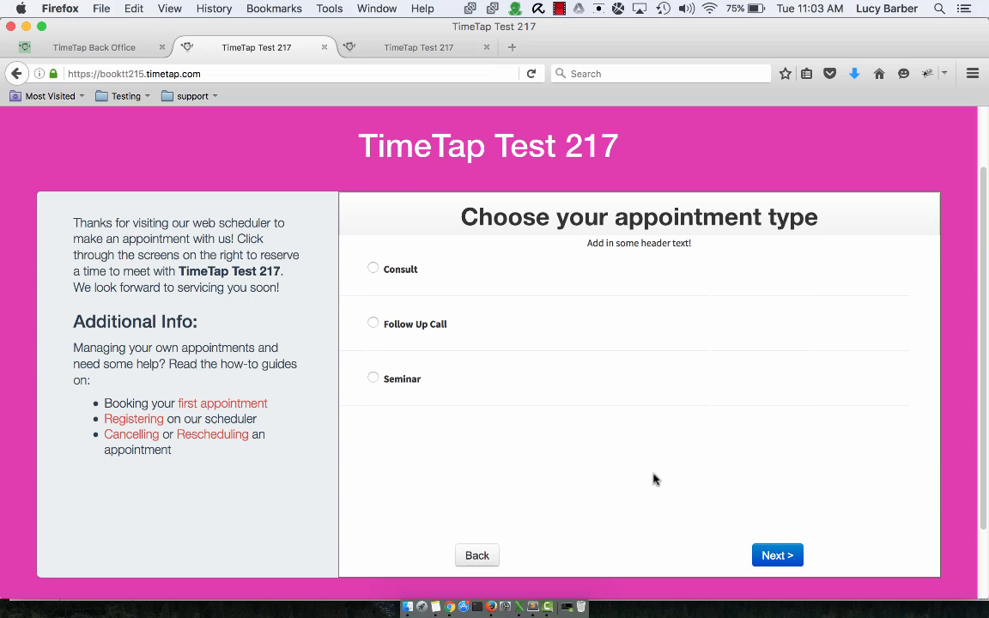
click(410, 271)
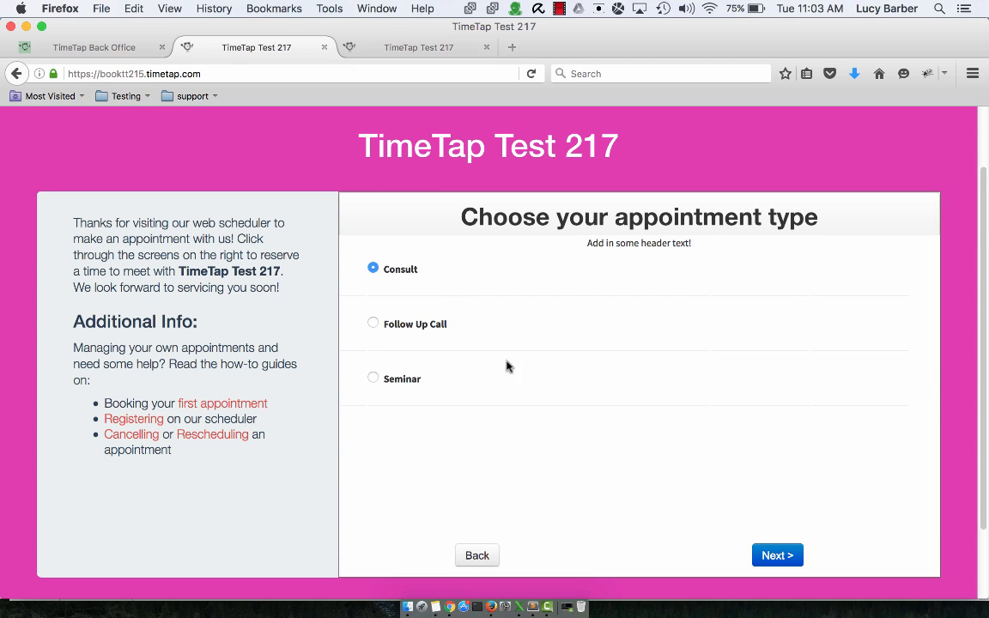
click(776, 556)
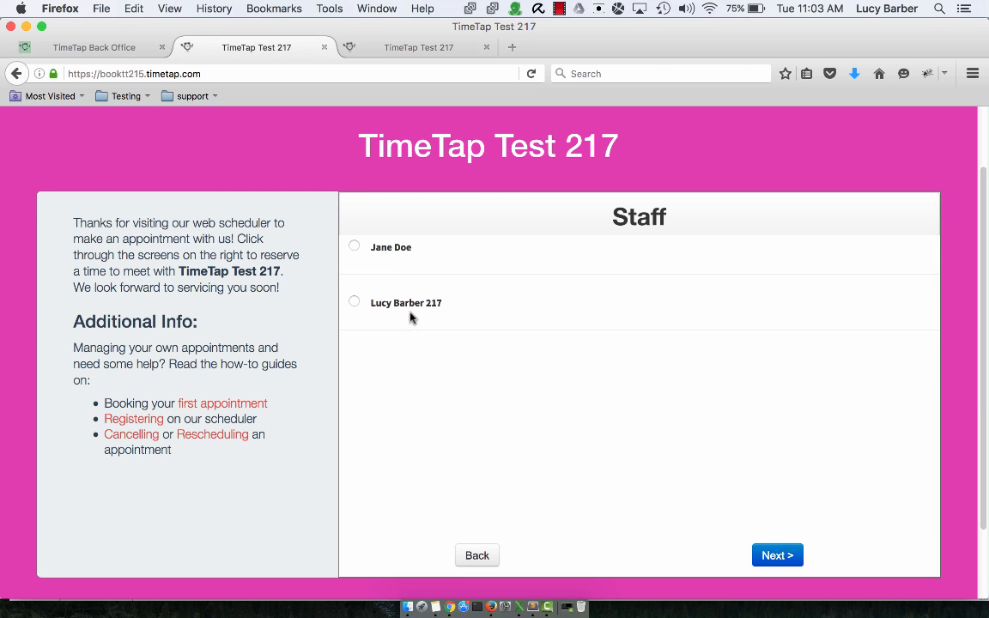
click(114, 48)
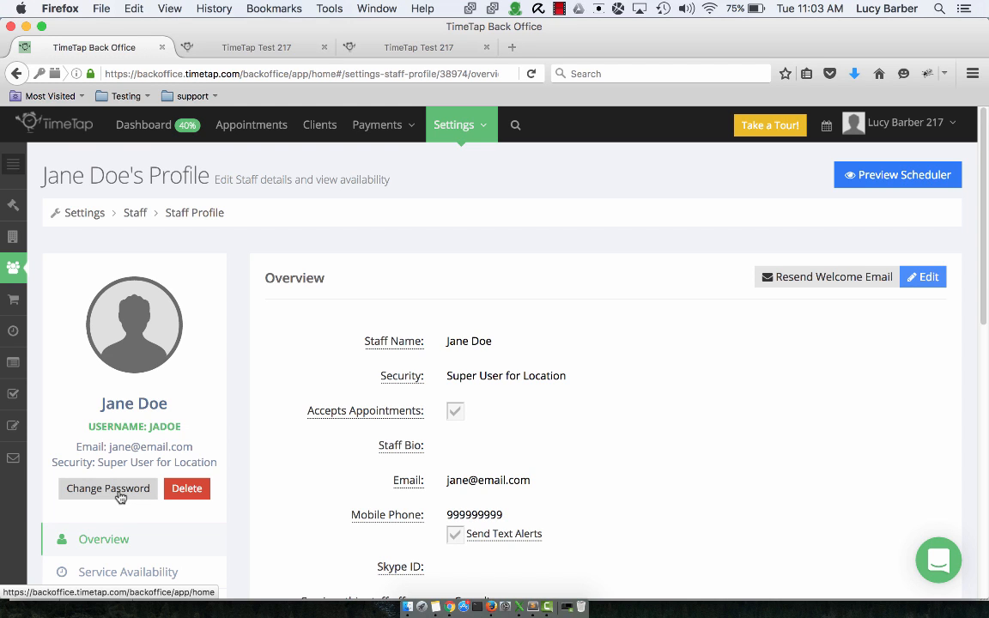
- Set and confirm a new login password for the staff member and save it
click(101, 493)
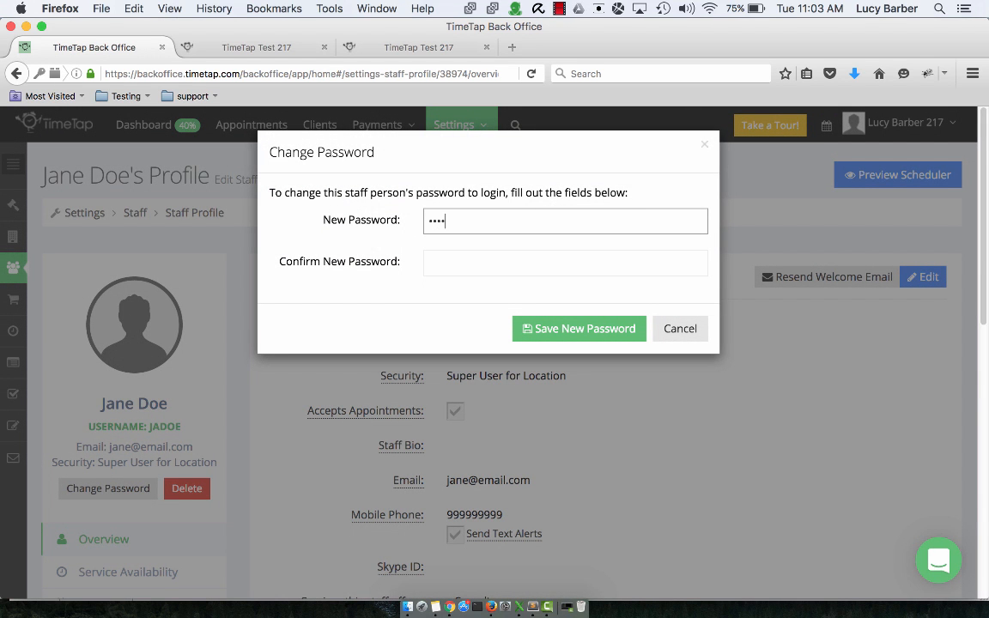
key(Tab)
text(••••)
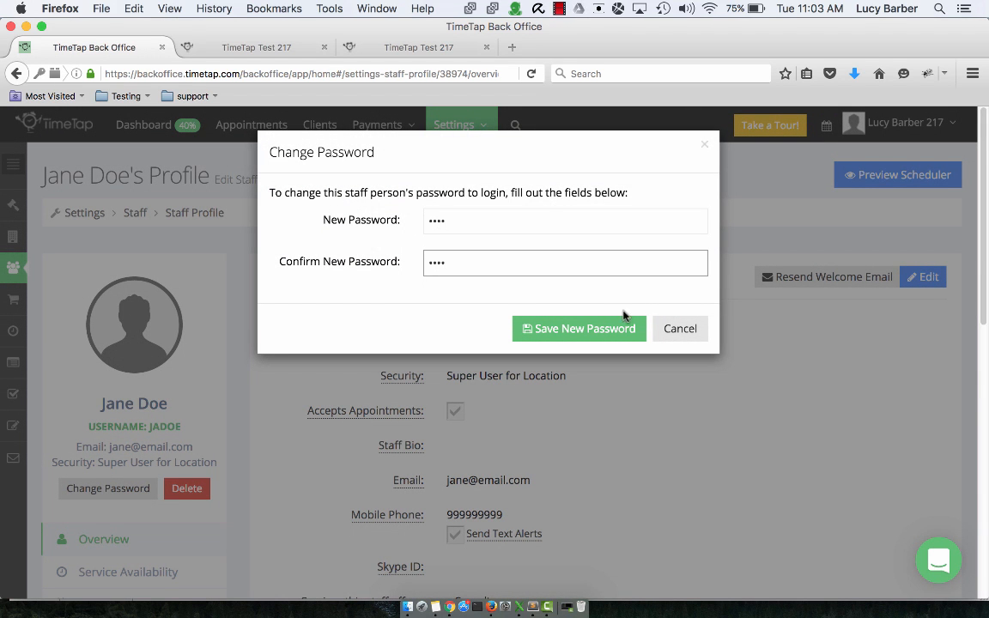
click(603, 331)
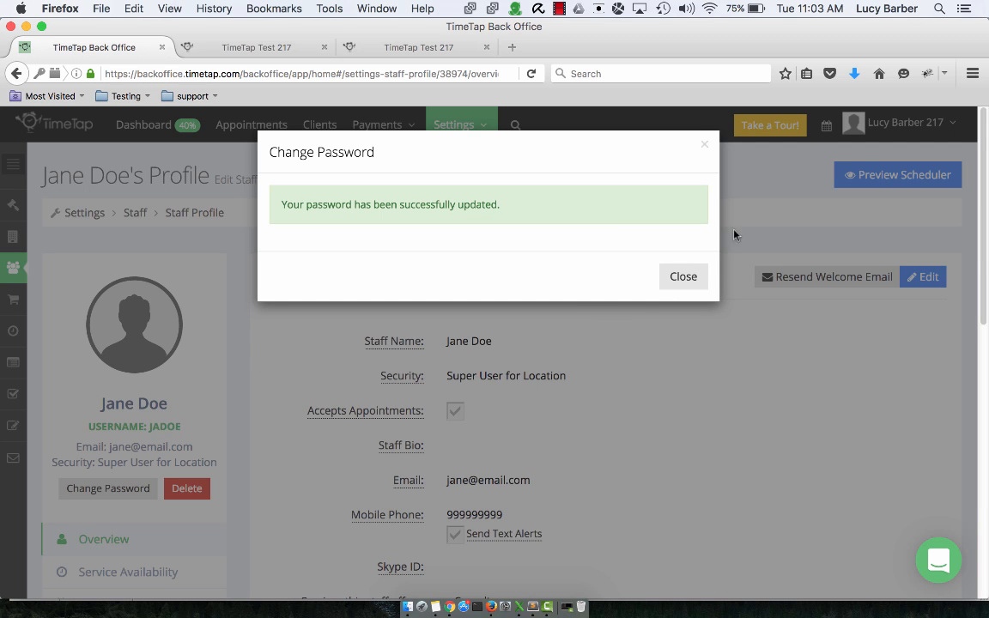
click(867, 165)
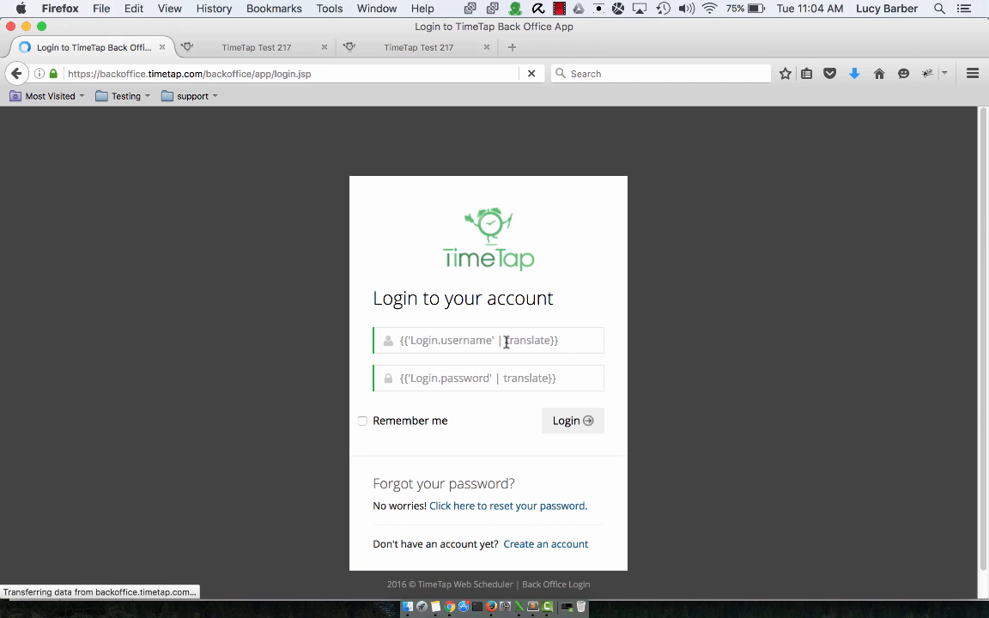
- Log in with the new staff username and password and let Firefox remember the login
click(510, 345)
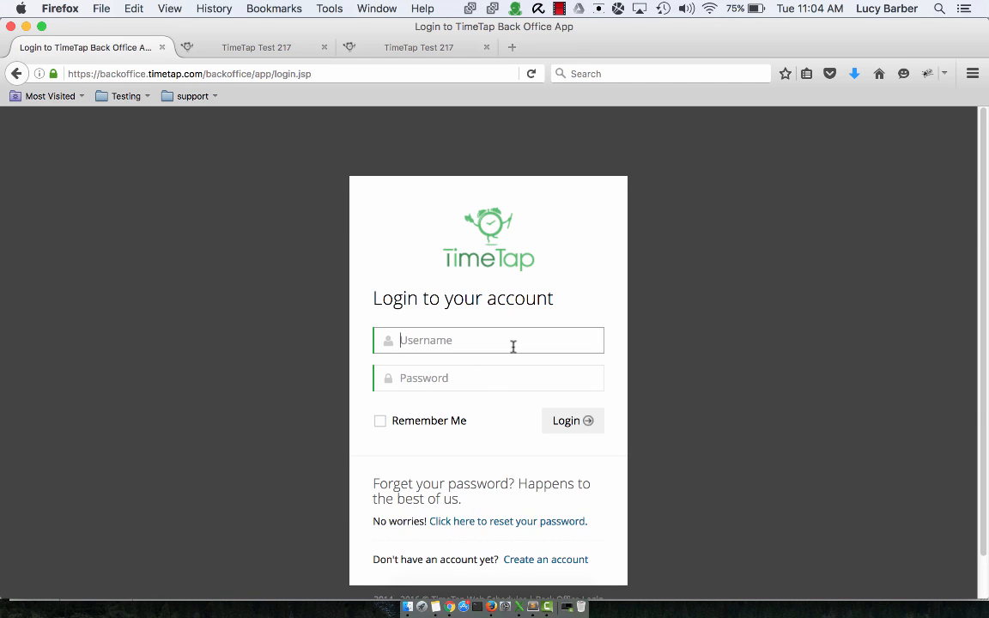
text(jadoe)
key(Tab)
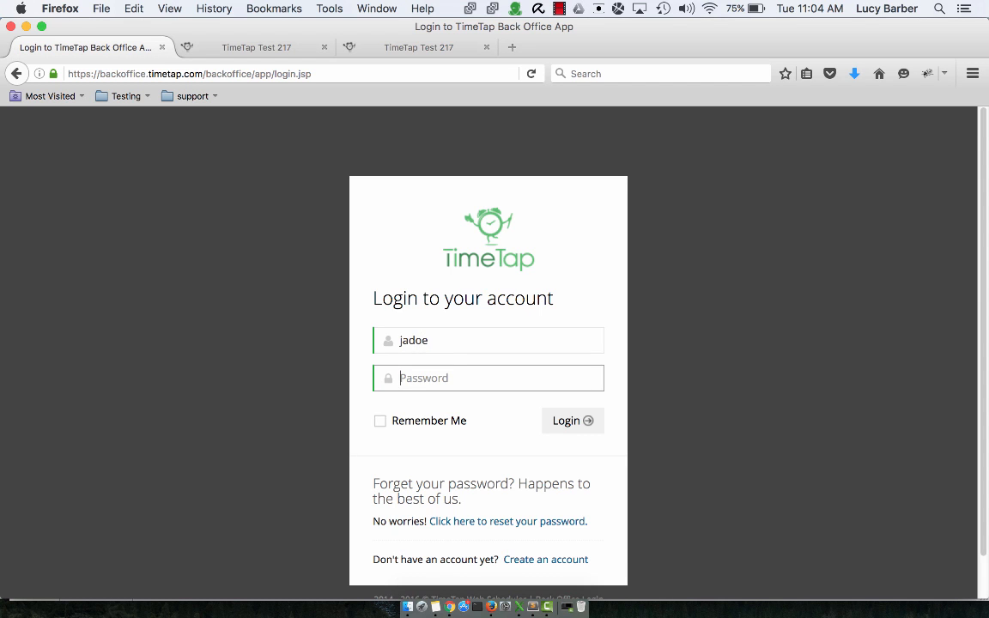
text(demo)
key(Return)
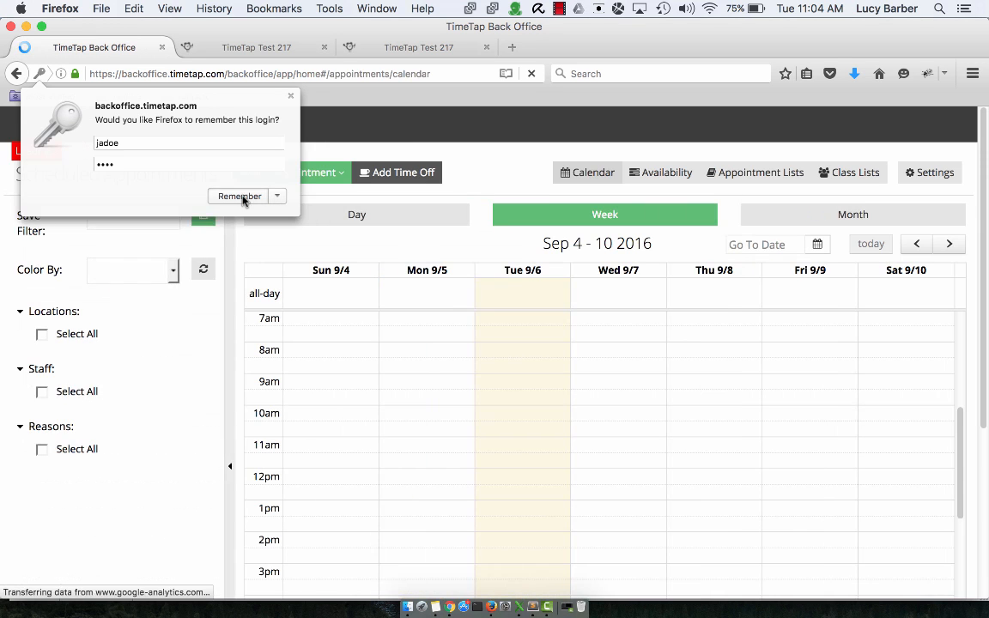
click(241, 196)
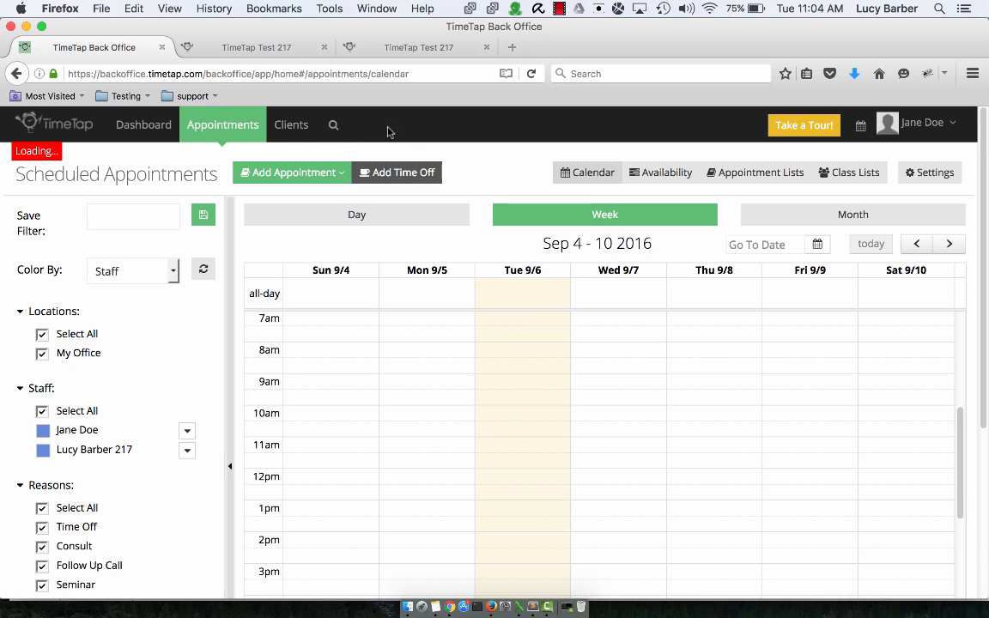
click(288, 138)
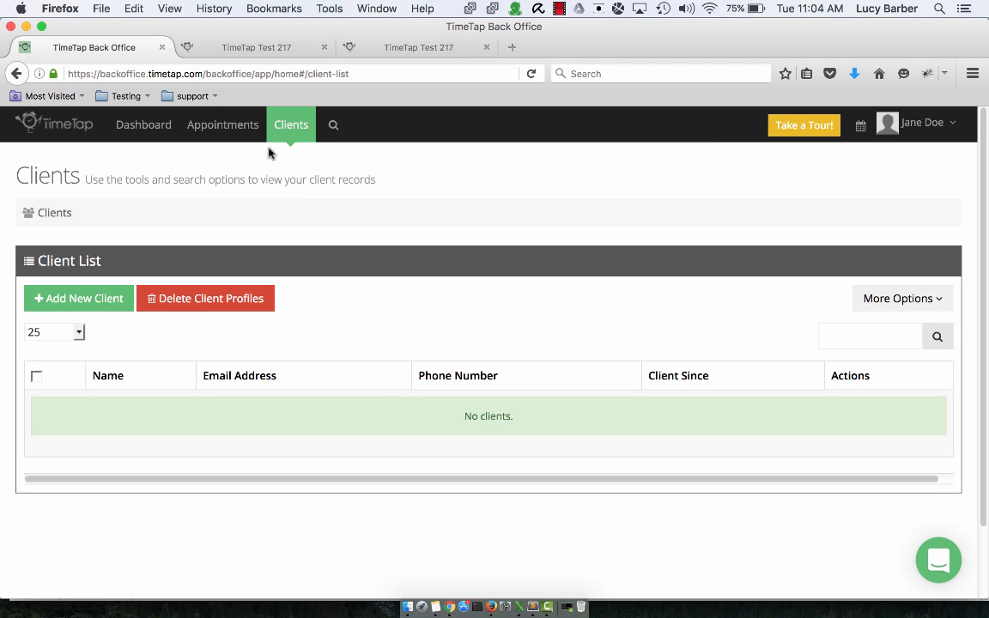
click(224, 122)
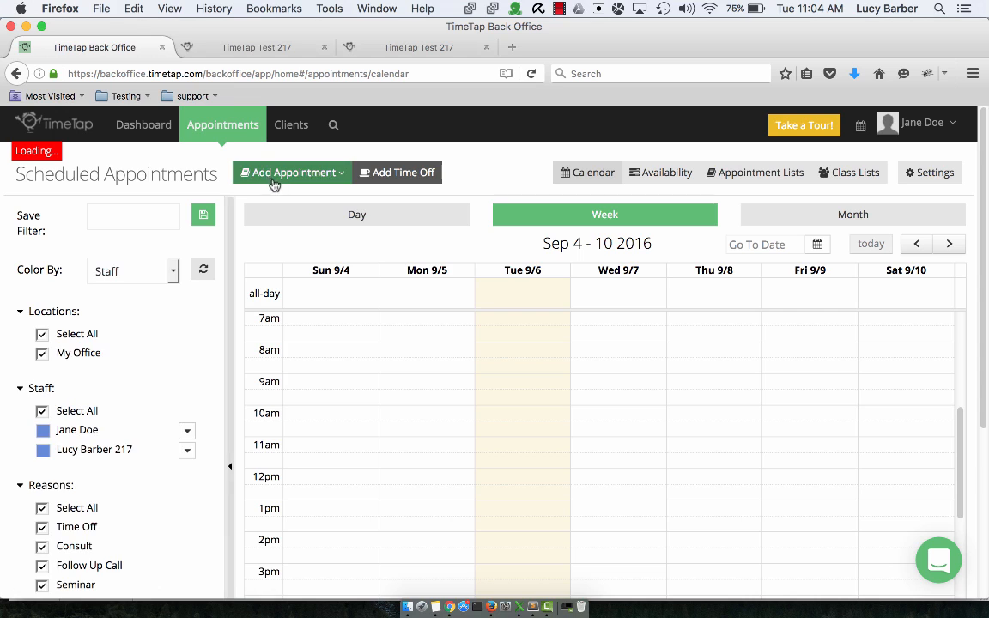